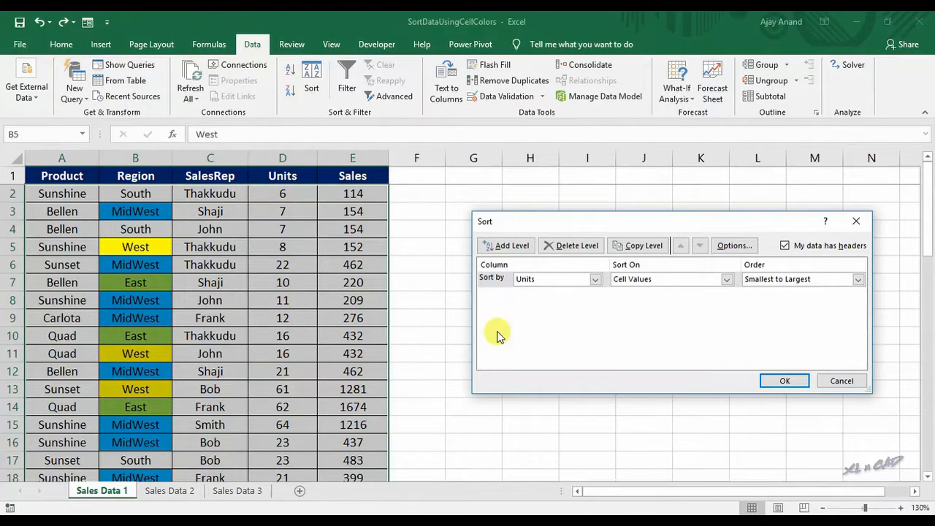
# Step: Set the sort to use the Region column, sorted on Cell Color
pyautogui.click(595, 279)
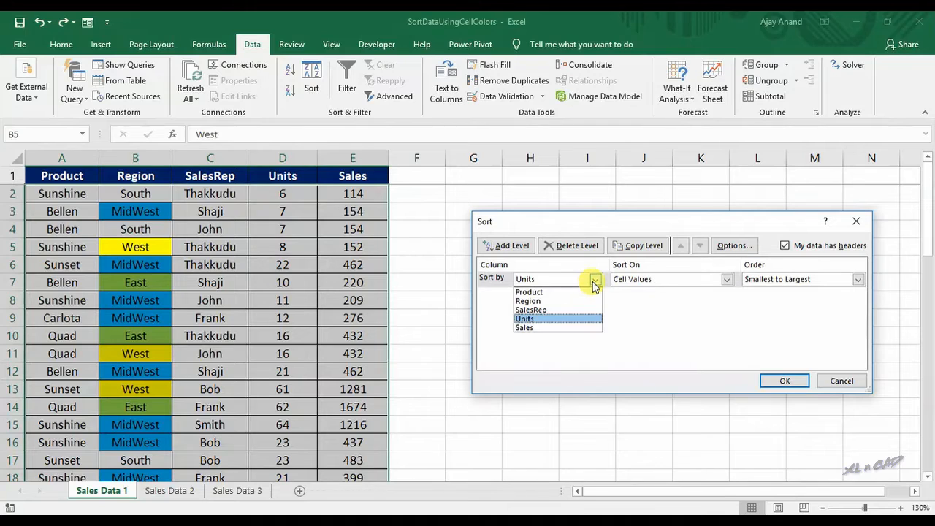
pyautogui.click(597, 307)
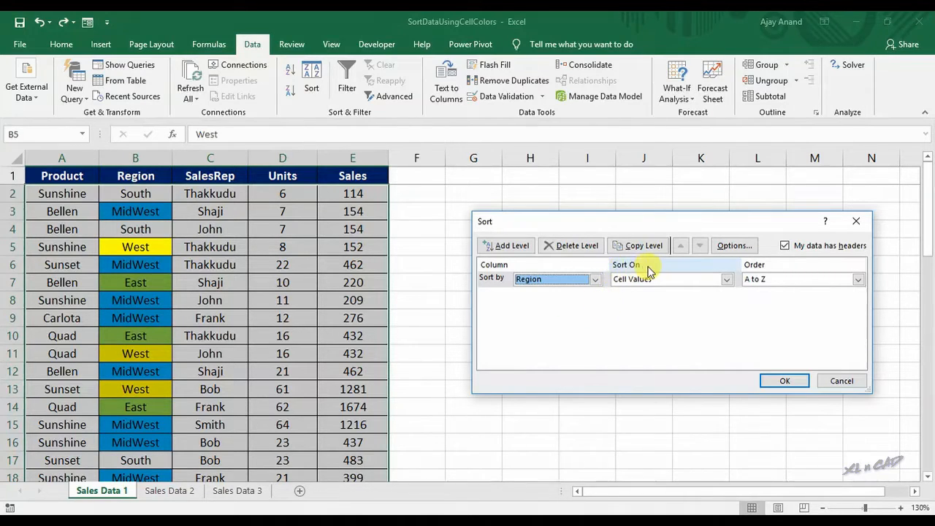
pyautogui.click(727, 279)
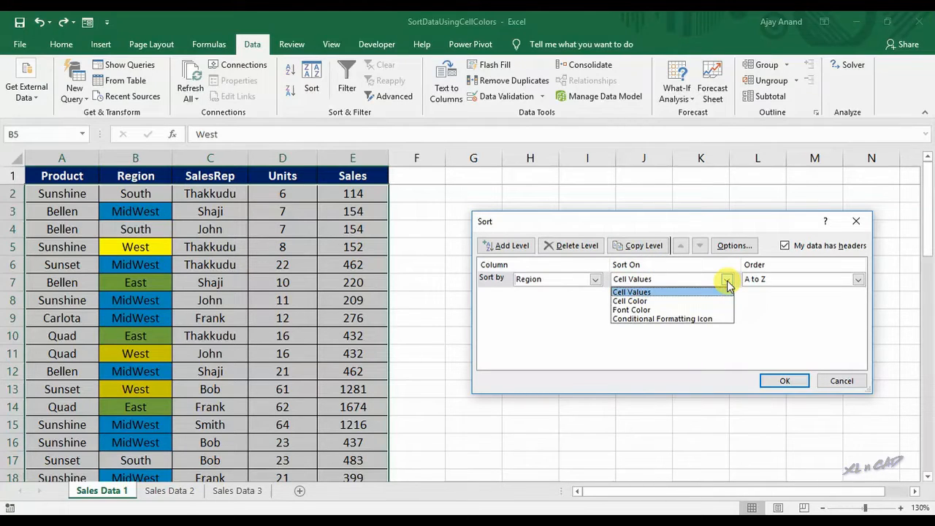
pyautogui.click(696, 303)
pyautogui.moveTo(694, 224); pyautogui.dragTo(643, 212)
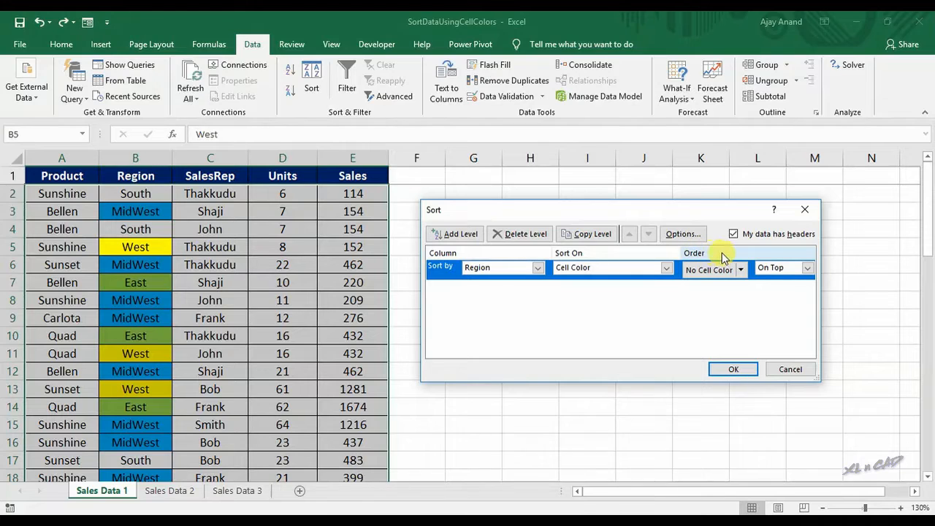
# Step: Set the Region sort order to yellow cells On Top and apply the sort to the table
pyautogui.click(741, 270)
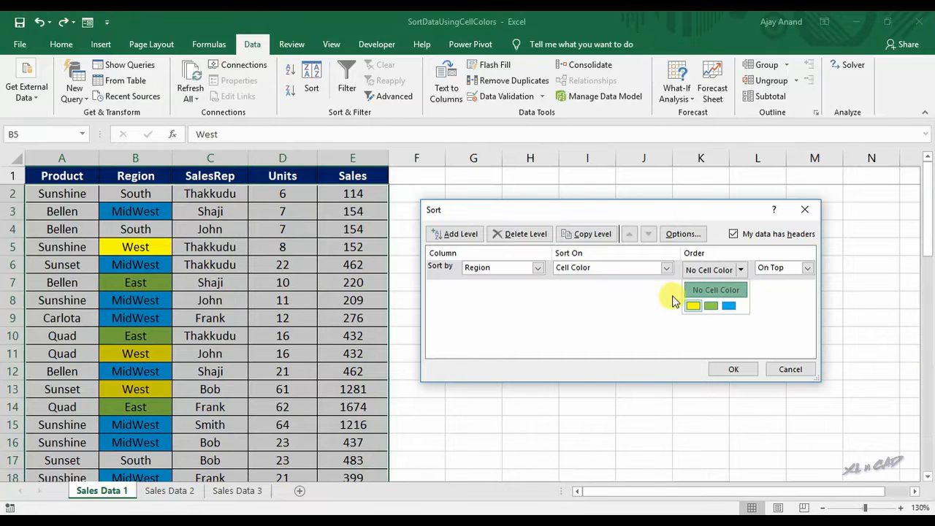
pyautogui.click(696, 310)
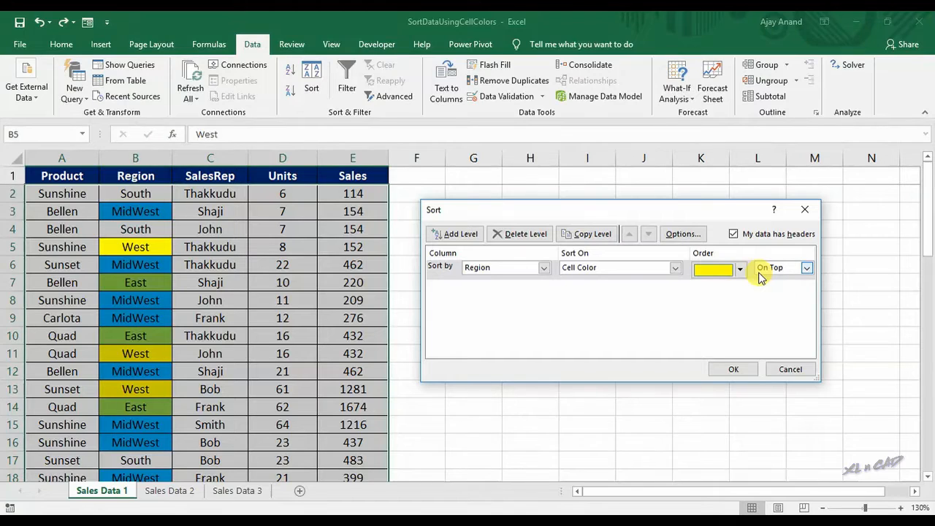
pyautogui.click(806, 269)
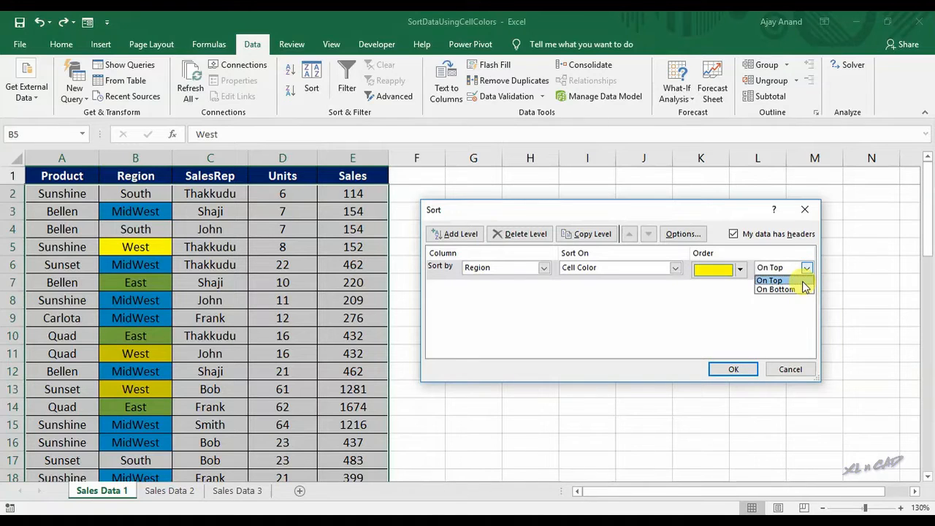
pyautogui.click(803, 282)
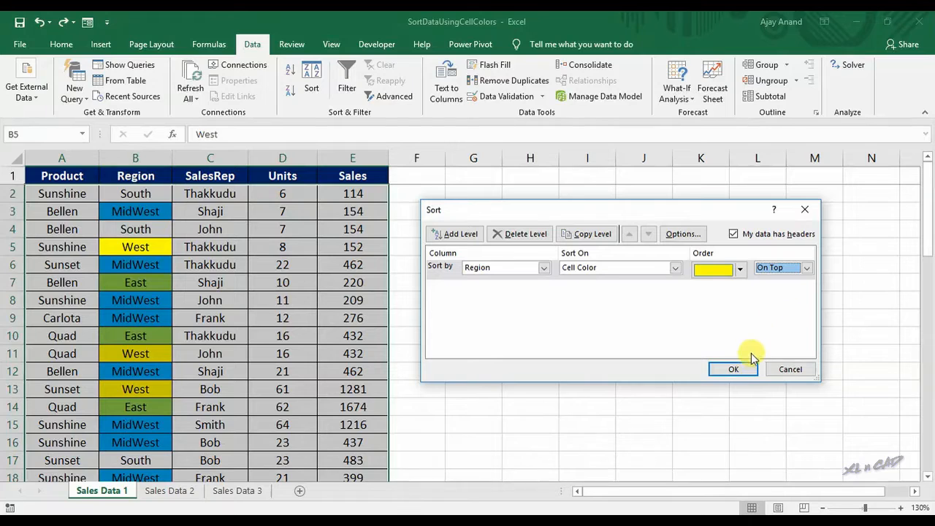
pyautogui.click(733, 369)
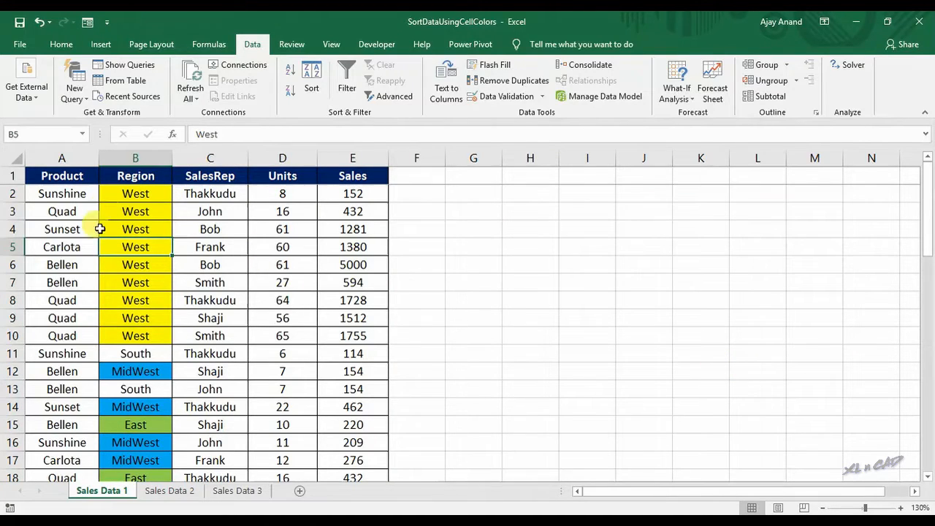
# Step: Examine how the yellow, blue, green and uncolored Region cells are arranged throughout the sorted table
pyautogui.scroll(-3, 208, 334)
pyautogui.scroll(-9, 209, 334)
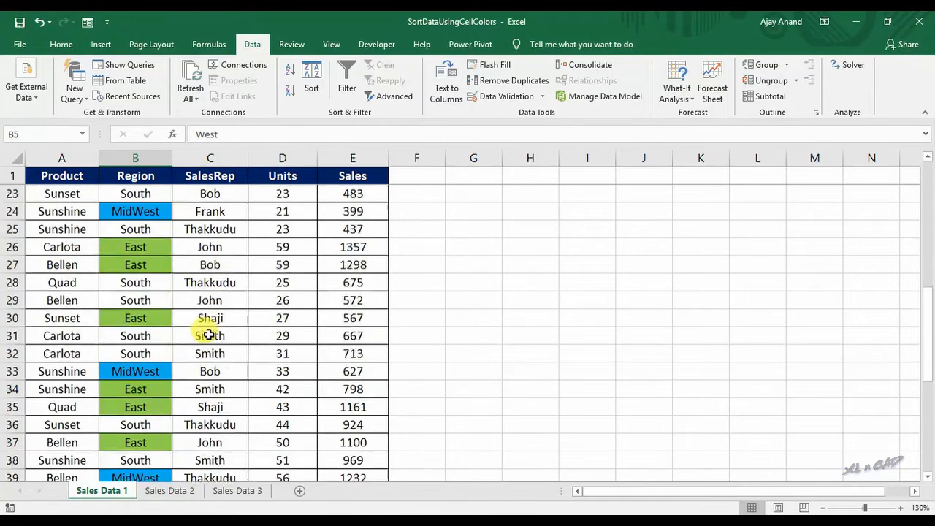
pyautogui.scroll(12, 208, 334)
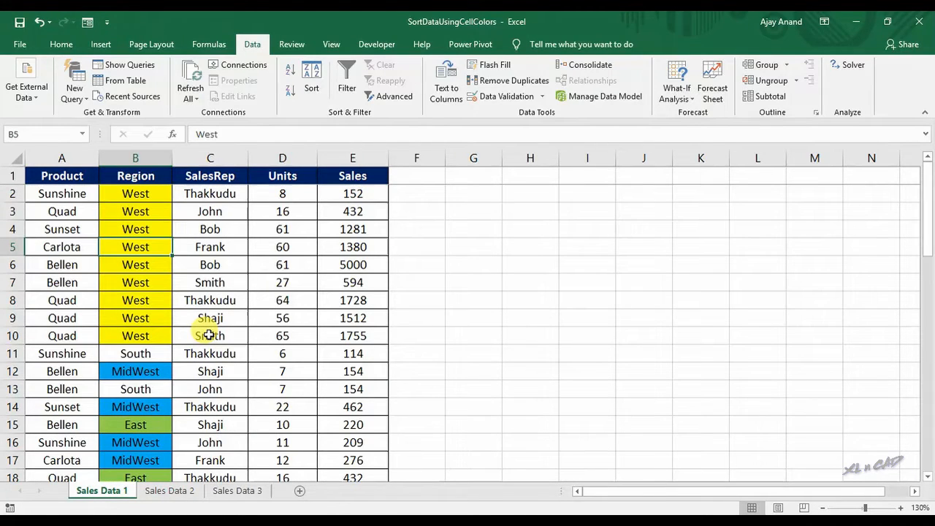
pyautogui.click(158, 371)
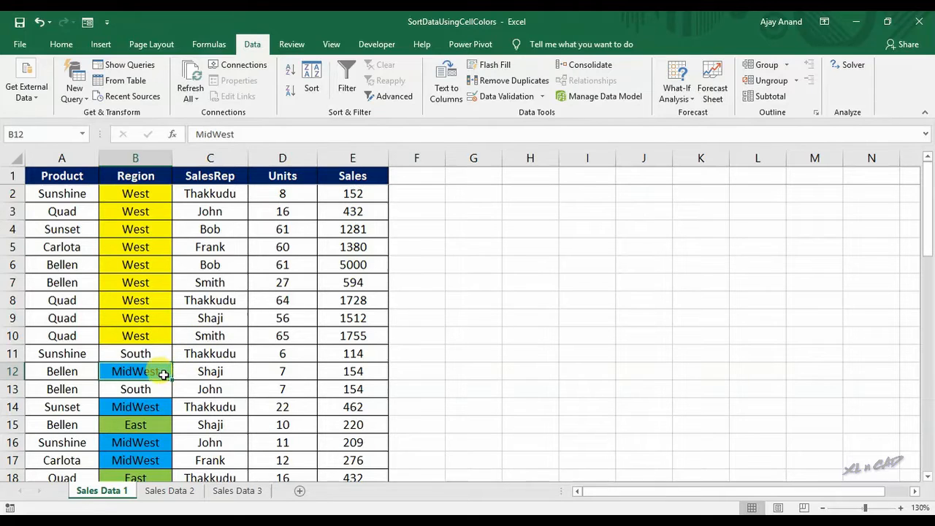
pyautogui.click(158, 422)
pyautogui.scroll(-3, 135, 405)
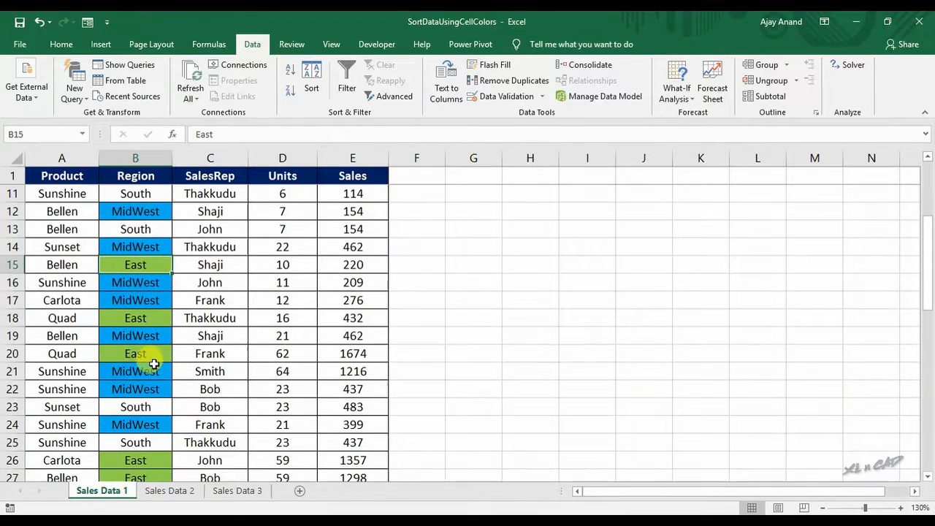
pyautogui.moveTo(154, 369); pyautogui.dragTo(155, 362)
pyautogui.click(152, 391)
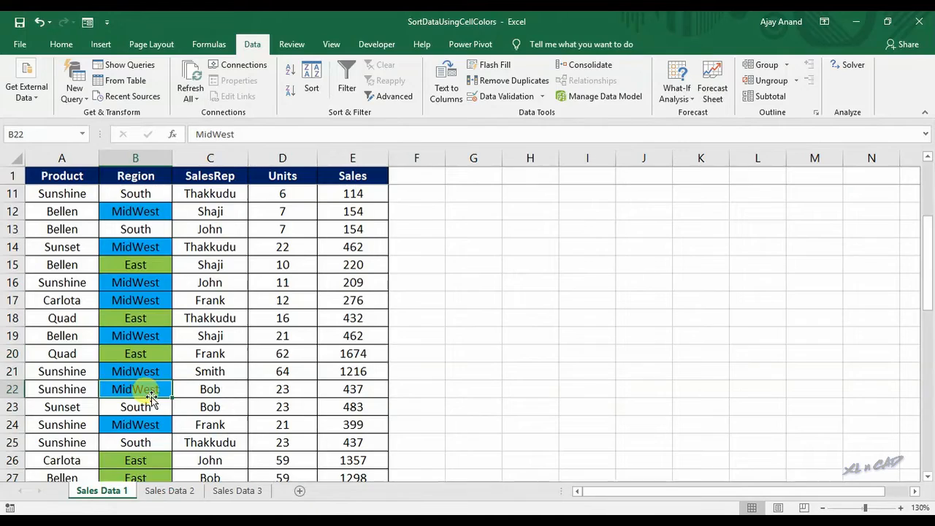
pyautogui.scroll(-6, 153, 400)
pyautogui.scroll(9, 153, 406)
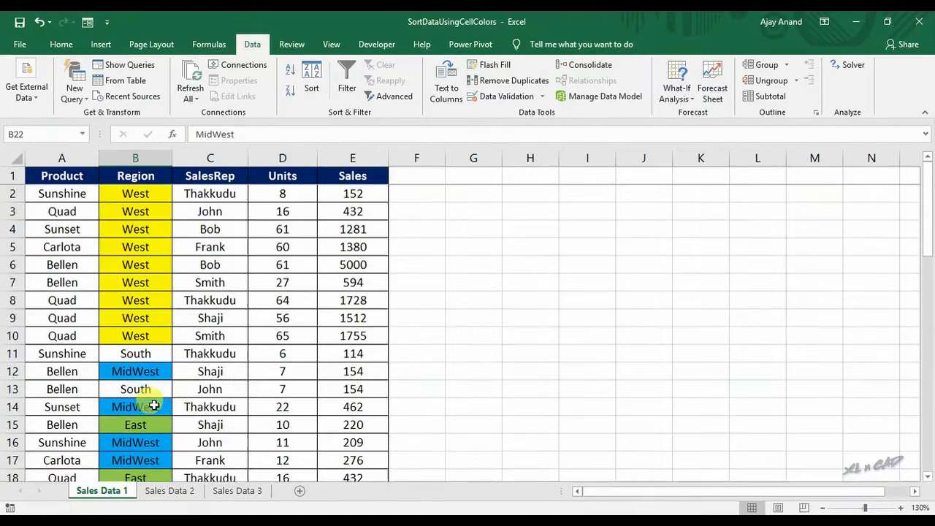
# Step: Add a second sort level on Region by Cell Color, with blue cells On Top
pyautogui.click(315, 93)
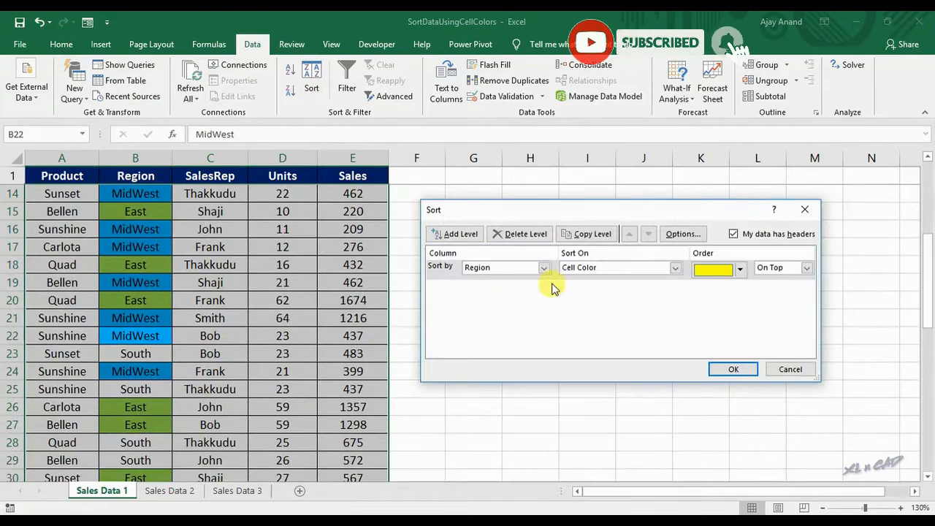
pyautogui.click(472, 234)
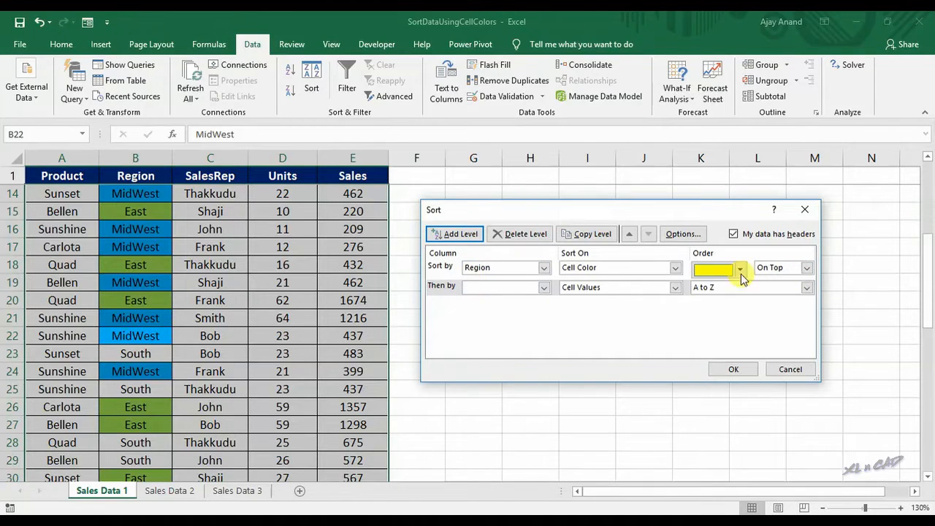
pyautogui.click(544, 289)
pyautogui.click(516, 310)
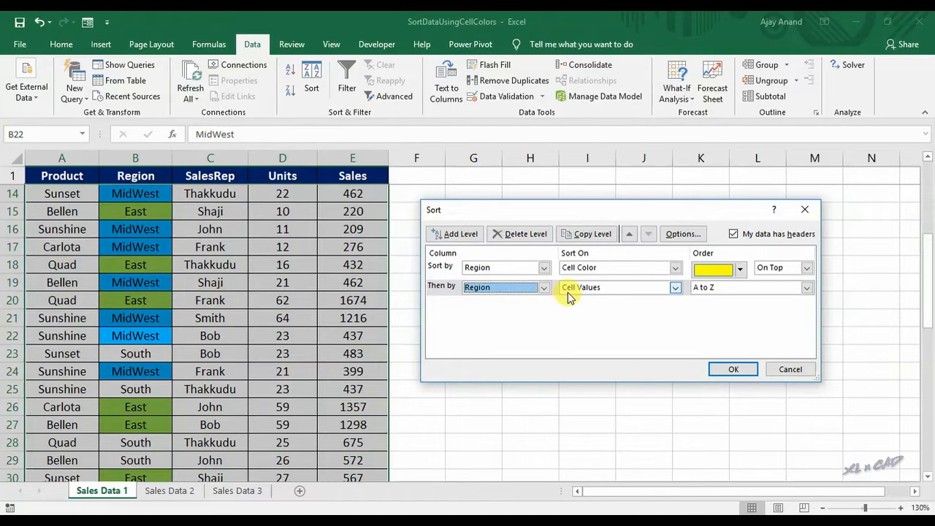
pyautogui.click(675, 287)
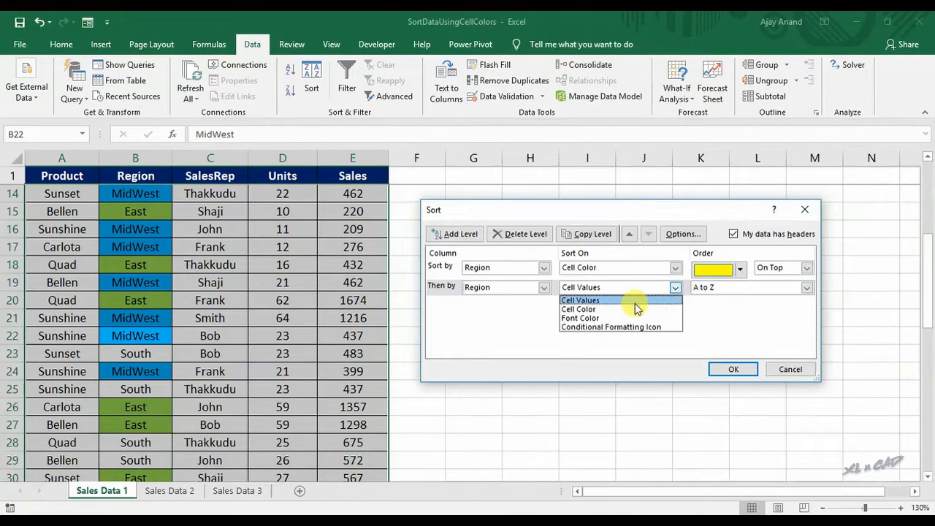
pyautogui.click(615, 310)
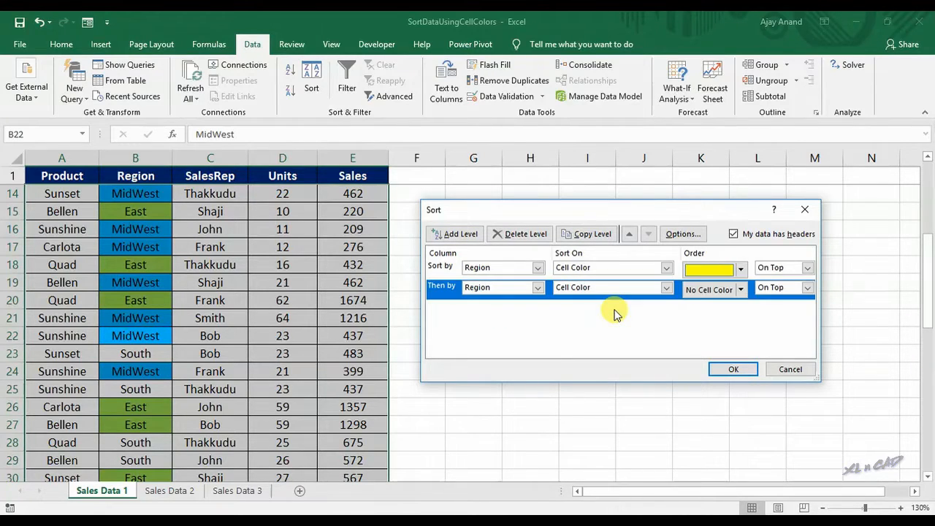
pyautogui.click(741, 290)
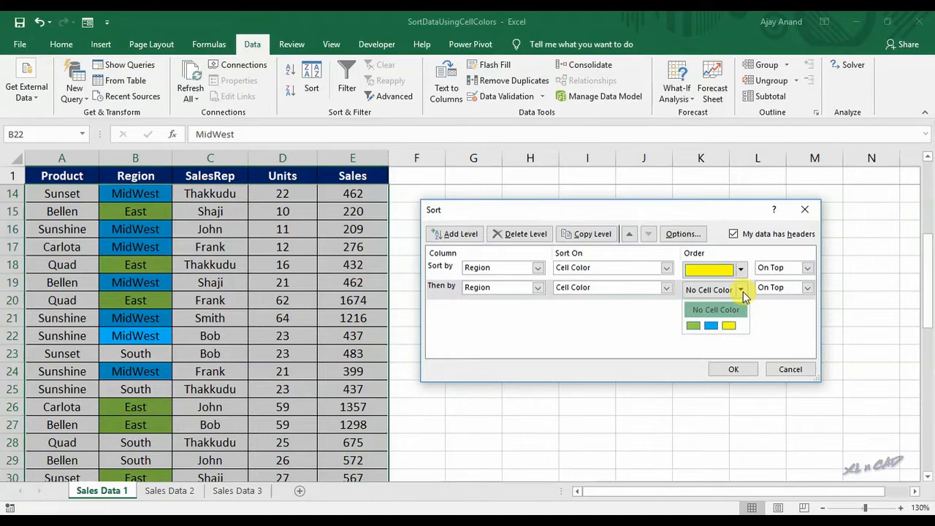
pyautogui.click(714, 329)
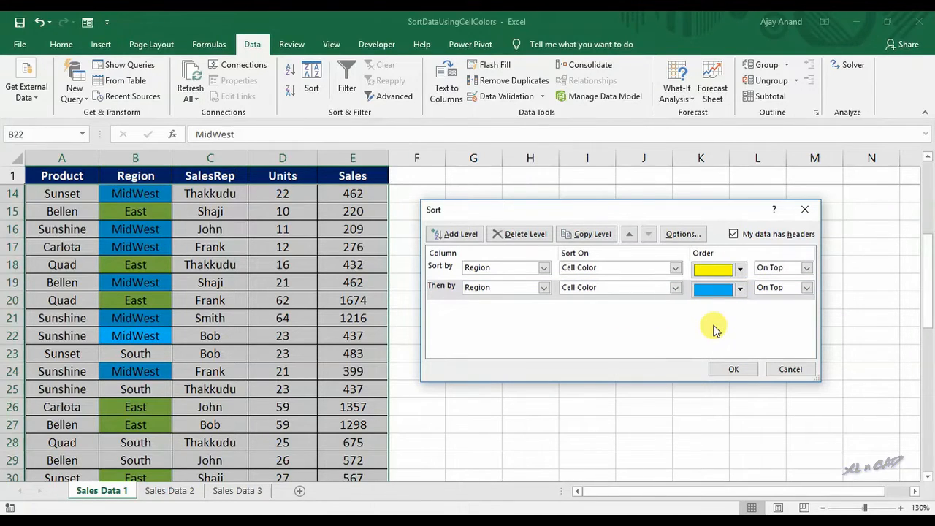
# Step: Copy the blue Region level, set the copy's color to green On Top, and apply the three-level sort
pyautogui.click(599, 235)
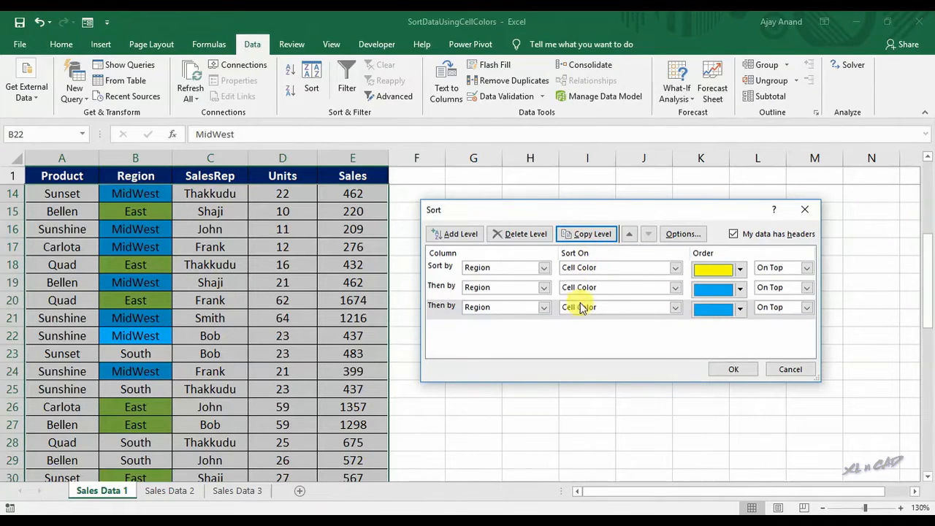
pyautogui.click(741, 311)
pyautogui.click(707, 346)
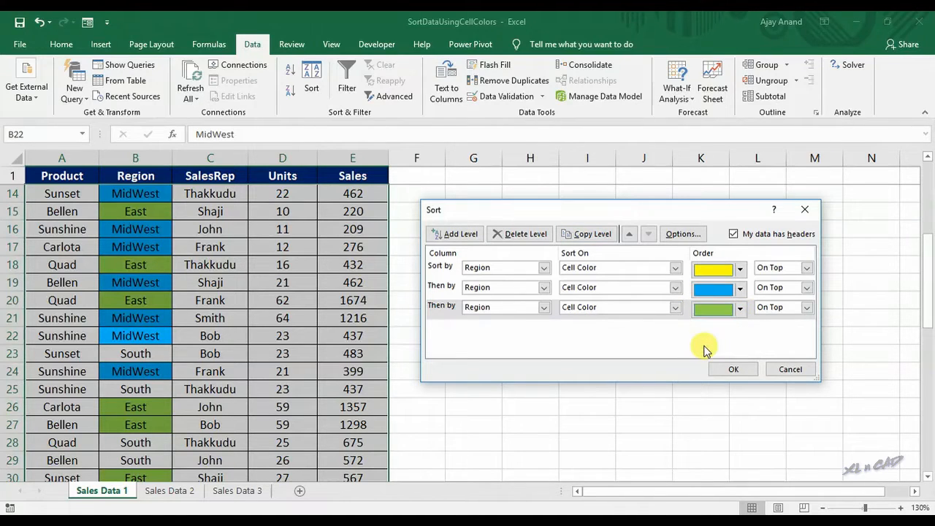
pyautogui.click(733, 369)
# Step: Examine the order of the color groups in the Region column down to the table's last row
pyautogui.scroll(4, 209, 300)
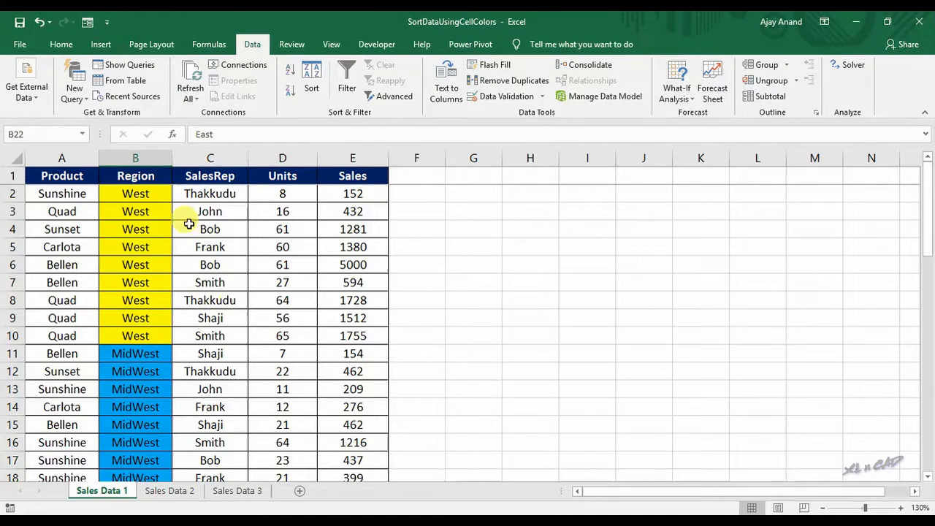
pyautogui.moveTo(163, 191); pyautogui.dragTo(165, 322)
pyautogui.scroll(-3, 158, 333)
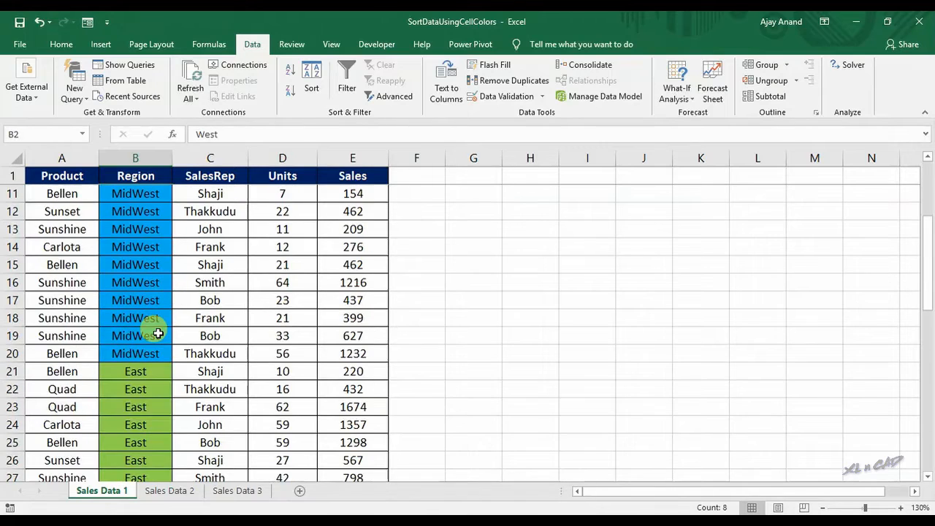
pyautogui.click(158, 333)
pyautogui.scroll(-4, 136, 334)
pyautogui.click(146, 283)
pyautogui.scroll(-3, 151, 336)
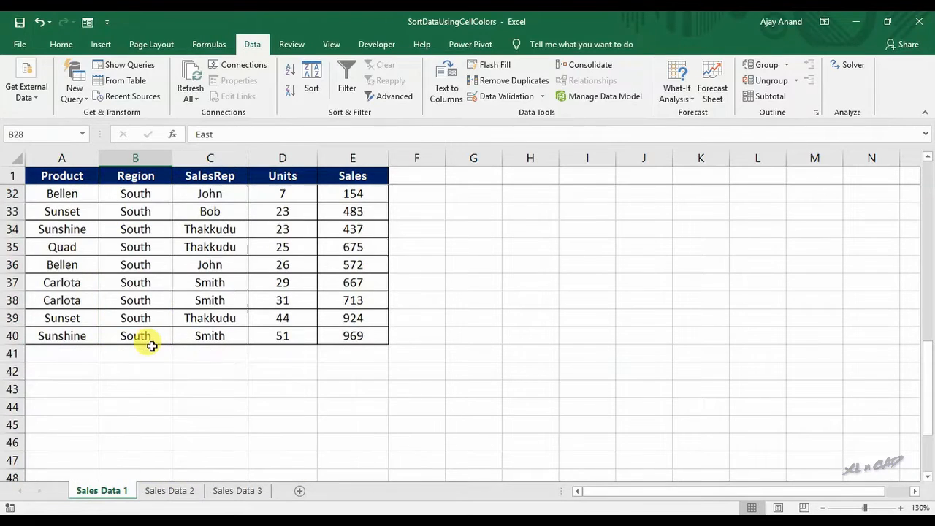
pyautogui.scroll(10, 151, 345)
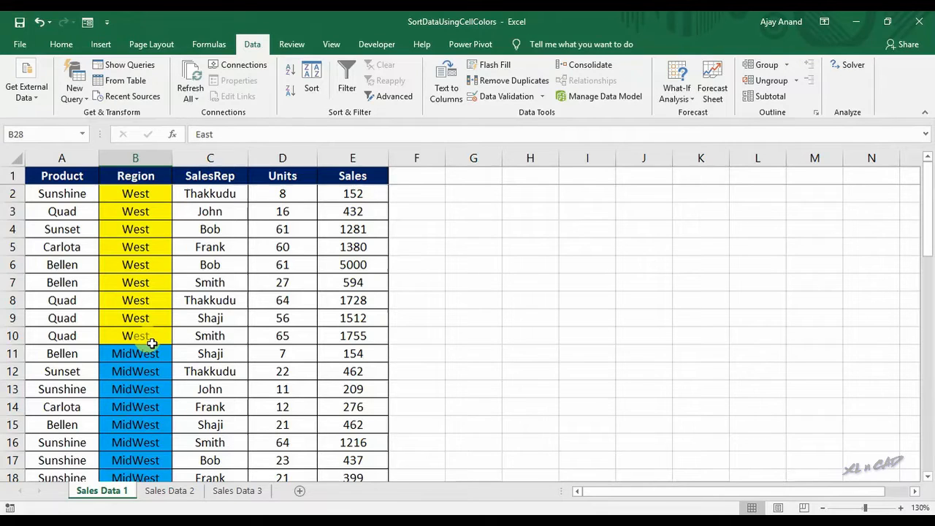
# Step: Switch to the Sales Data 2 sheet and examine the colored cells in the Units column
pyautogui.click(187, 492)
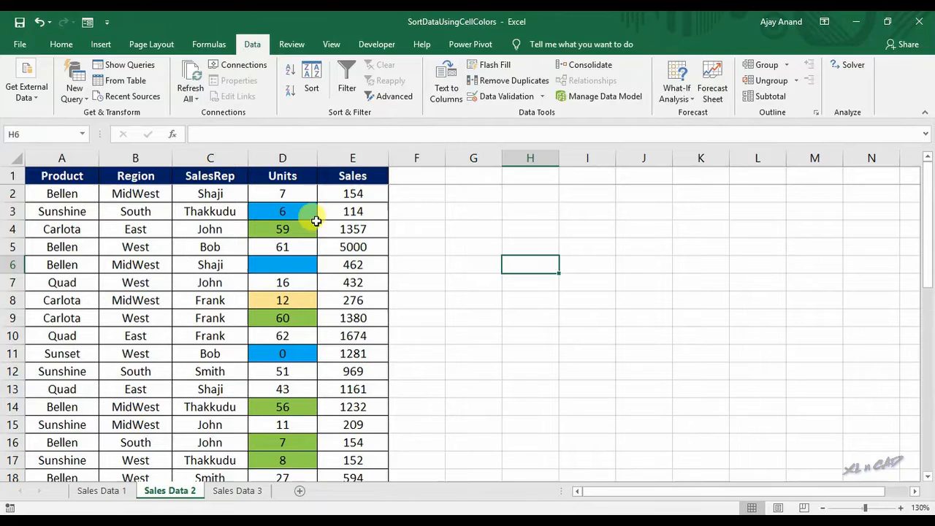
pyautogui.click(307, 216)
pyautogui.click(308, 266)
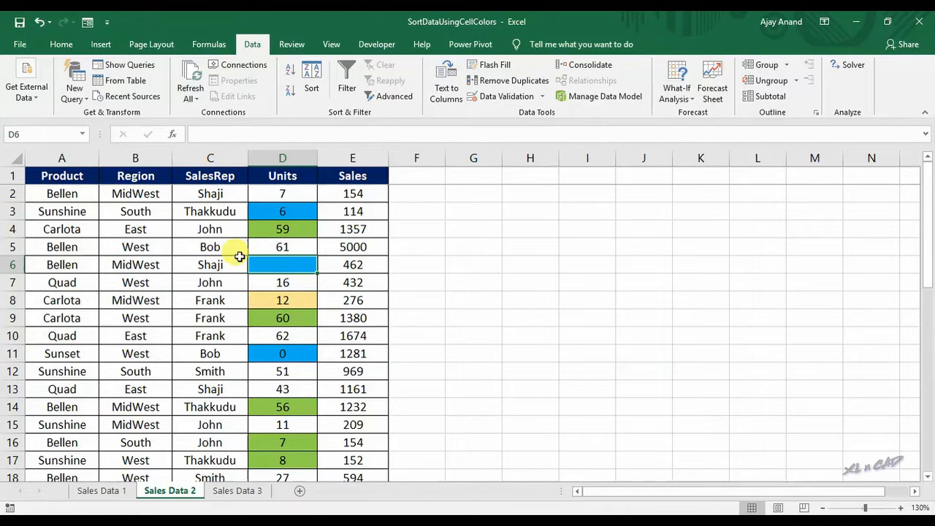
pyautogui.click(309, 353)
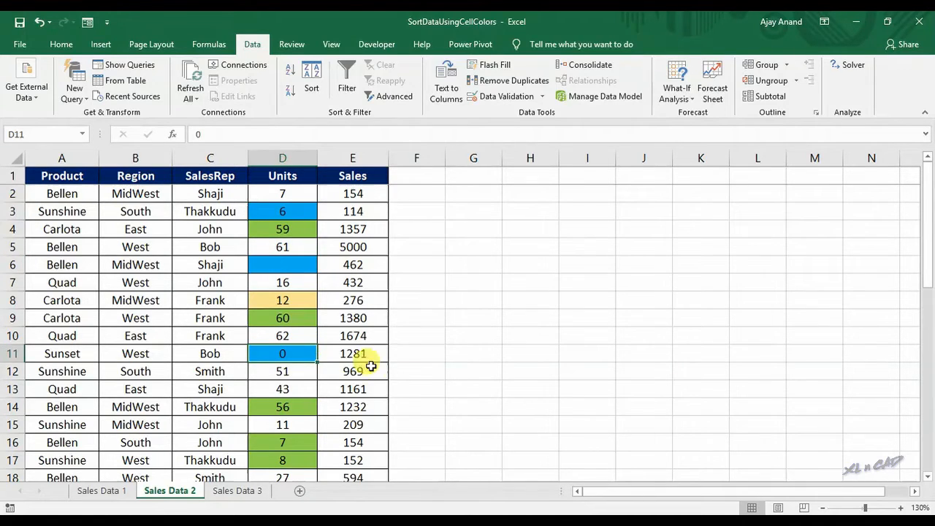
pyautogui.scroll(-4, 372, 358)
pyautogui.scroll(-5, 325, 391)
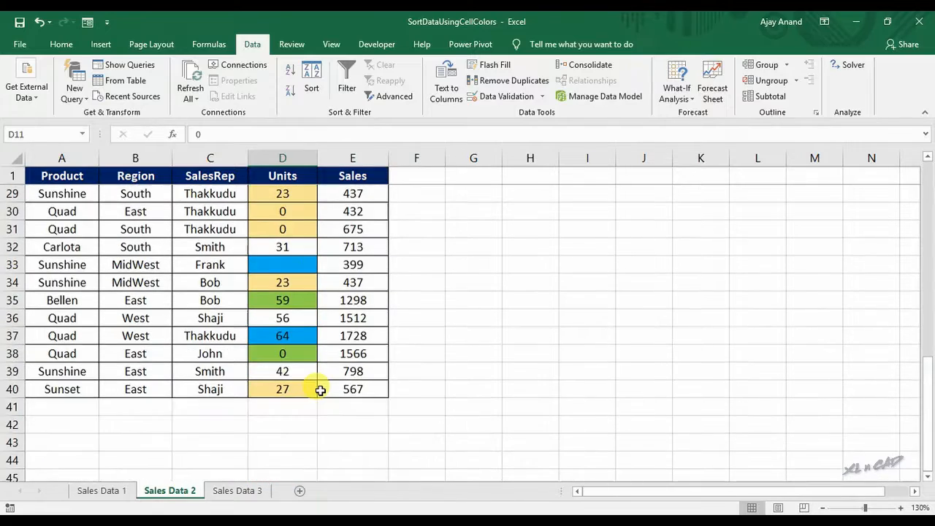
pyautogui.scroll(9, 320, 391)
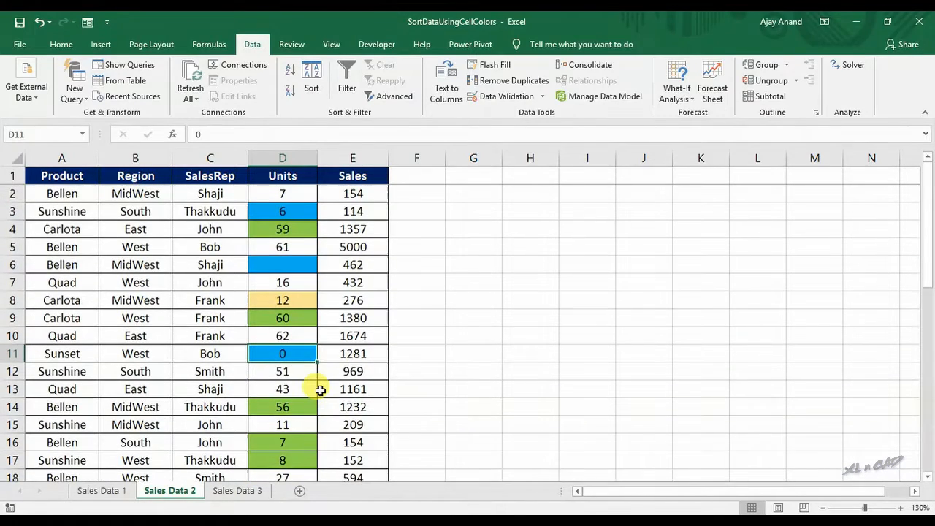
# Step: Start a custom sort of the table with a first level on Units by Cell Color, with yellow cells On Top
pyautogui.click(311, 81)
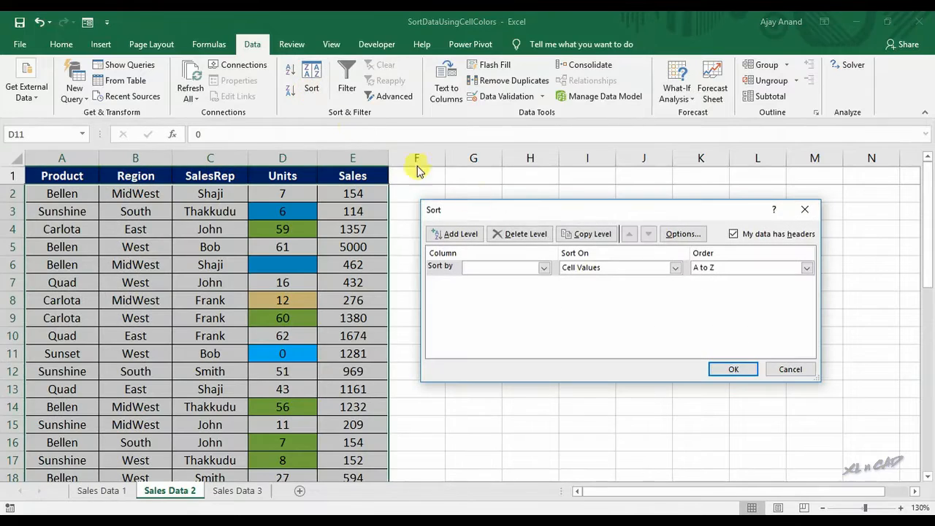
pyautogui.click(543, 269)
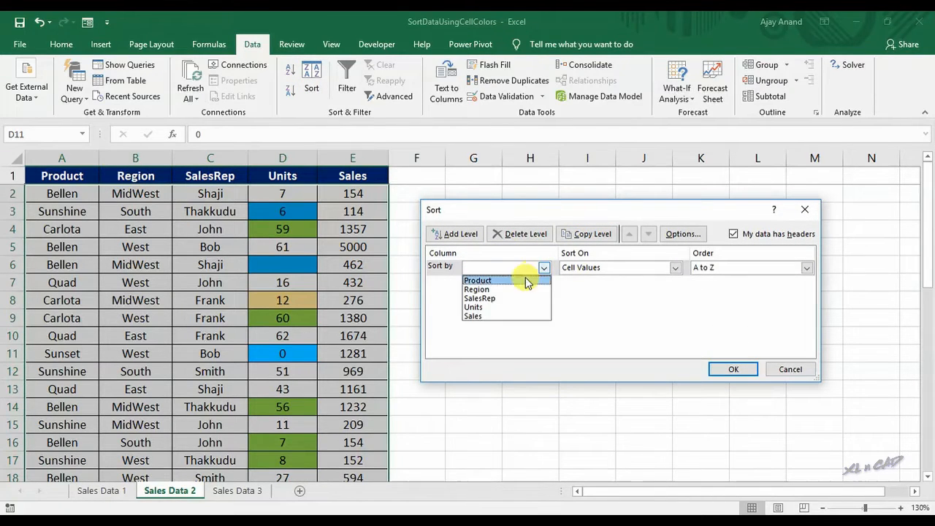
pyautogui.click(498, 307)
pyautogui.click(671, 268)
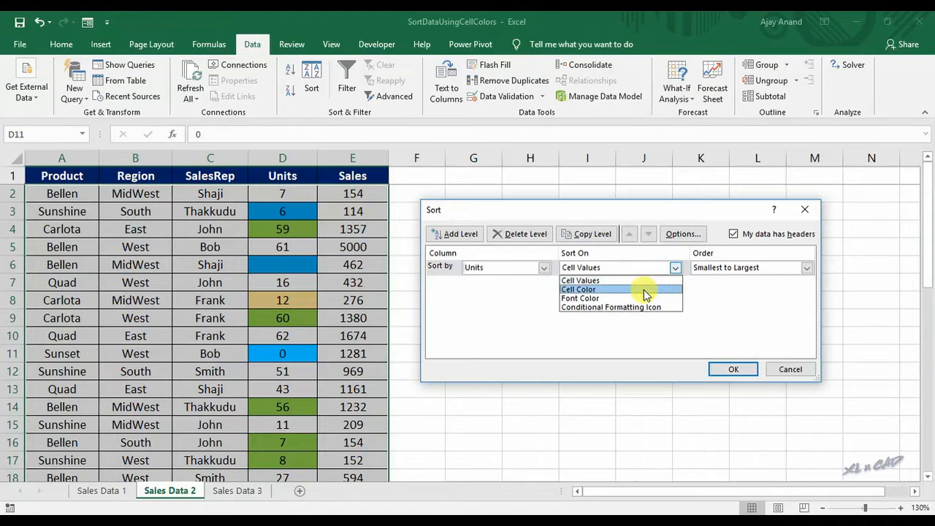
pyautogui.click(650, 291)
pyautogui.click(741, 270)
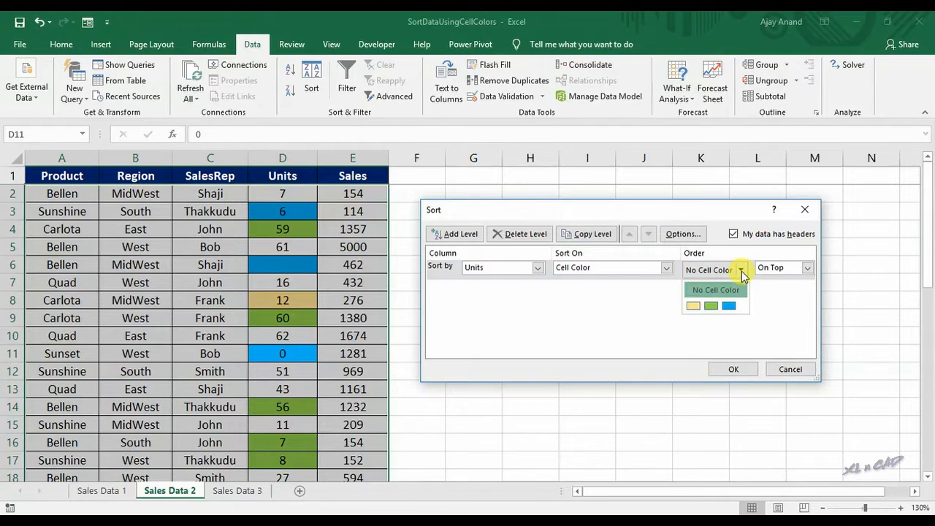
pyautogui.click(692, 306)
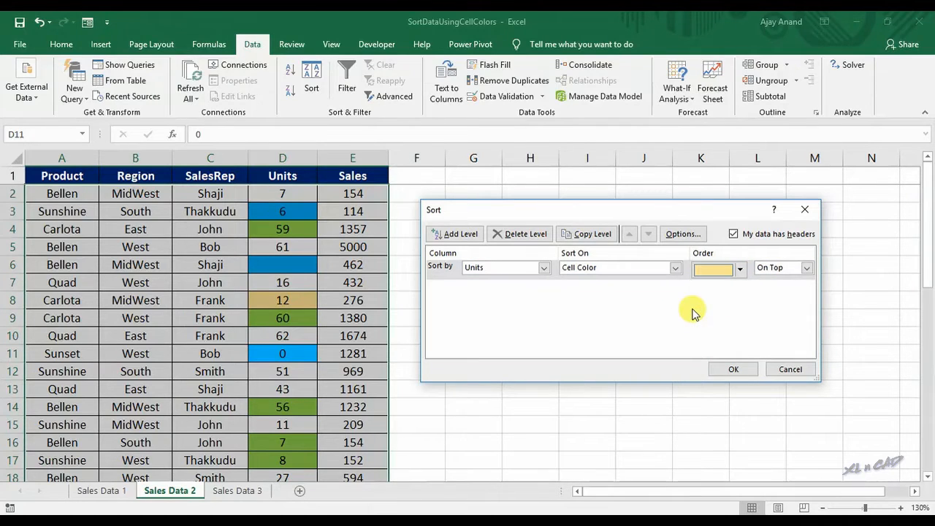
# Step: Add two copies of the Units level, green and blue, both On Top, and apply the three-level sort
pyautogui.click(589, 234)
pyautogui.click(739, 289)
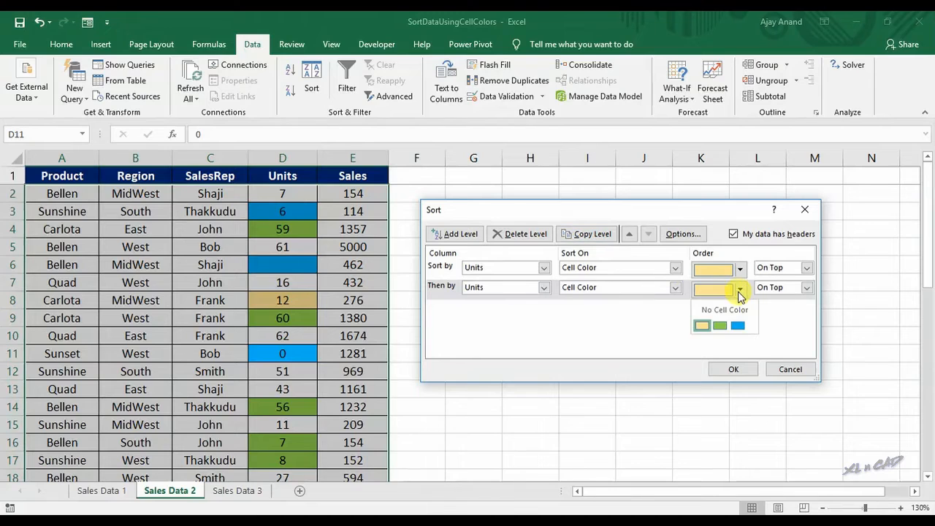
pyautogui.click(720, 325)
pyautogui.click(589, 234)
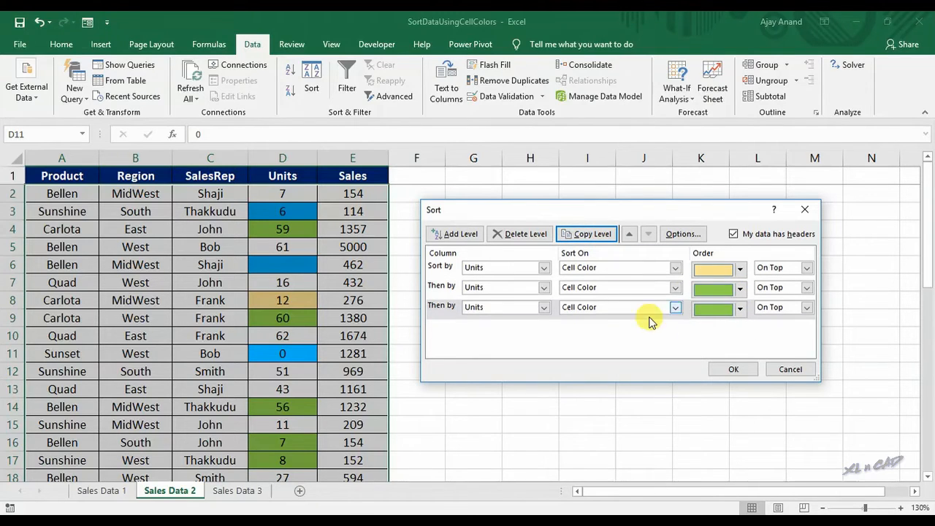
pyautogui.click(739, 308)
pyautogui.click(738, 345)
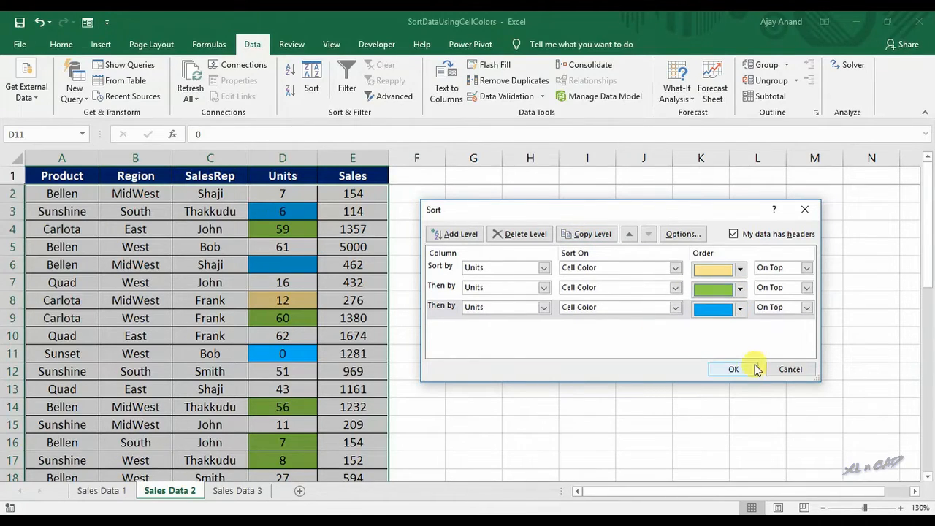
pyautogui.click(752, 370)
# Step: Examine the order of the color groups in the sorted Units column
pyautogui.scroll(-9, 341, 252)
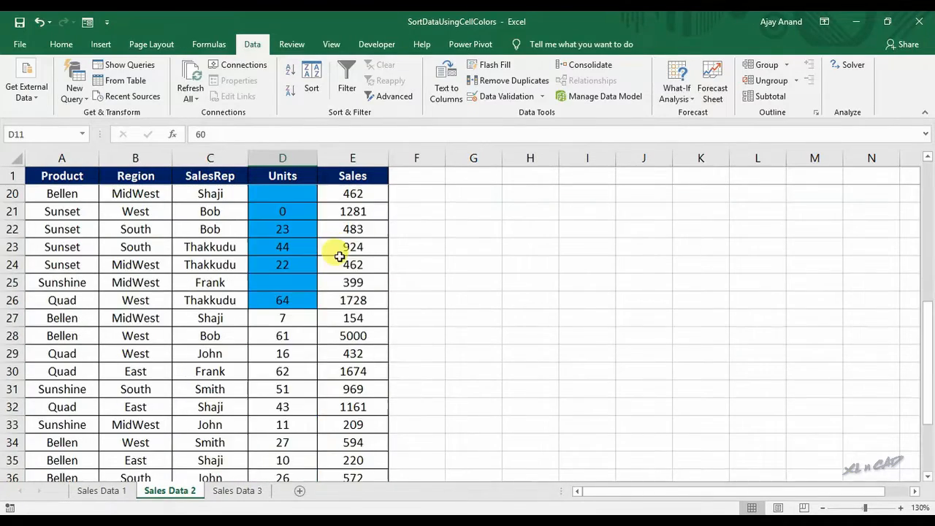
pyautogui.scroll(9, 341, 253)
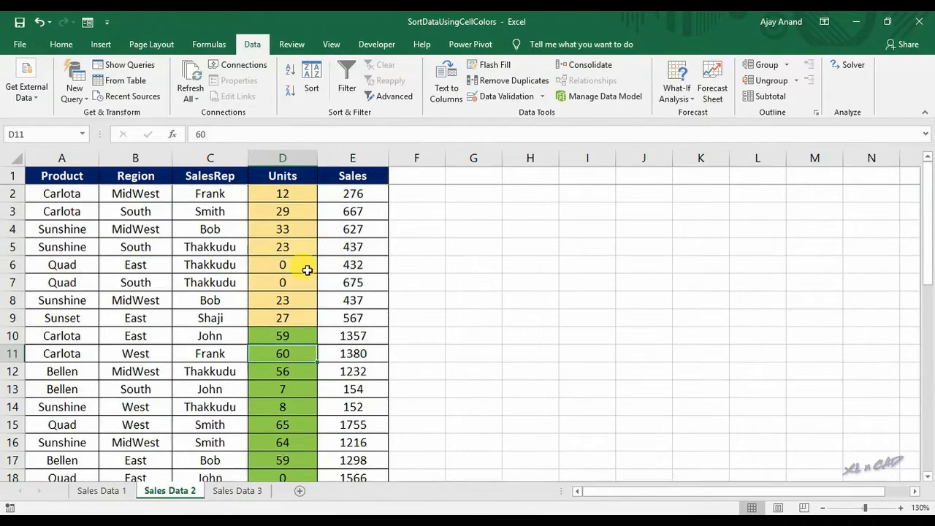
pyautogui.scroll(-4, 305, 282)
pyautogui.click(292, 387)
pyautogui.scroll(4, 307, 372)
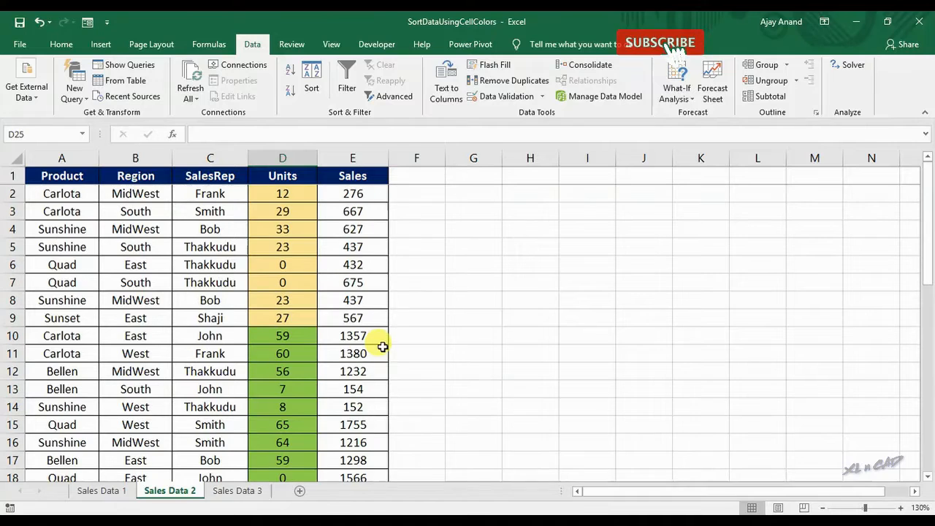
# Step: On the Sales Data 3 sheet, highlight the top 10 items of the Sales column with Light Red Fill with Dark Red Text
pyautogui.click(241, 490)
pyautogui.click(524, 269)
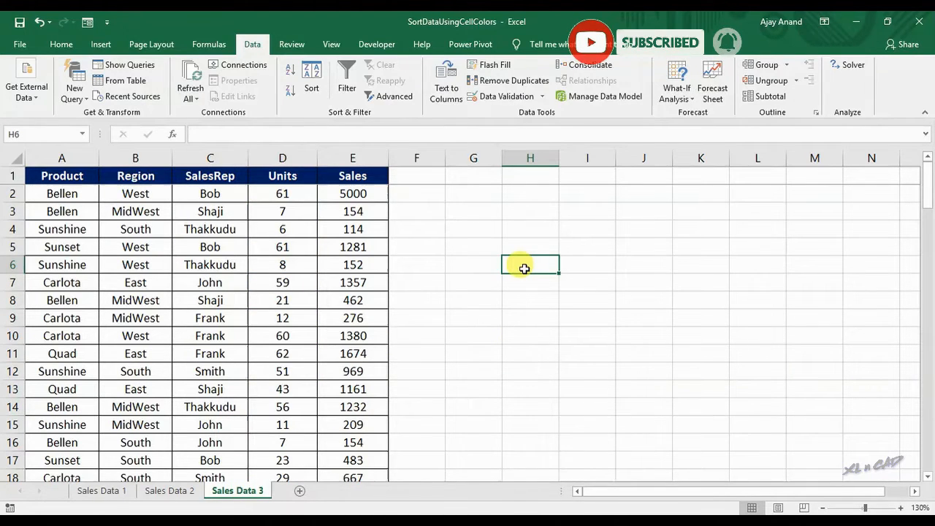
pyautogui.click(373, 162)
pyautogui.click(61, 44)
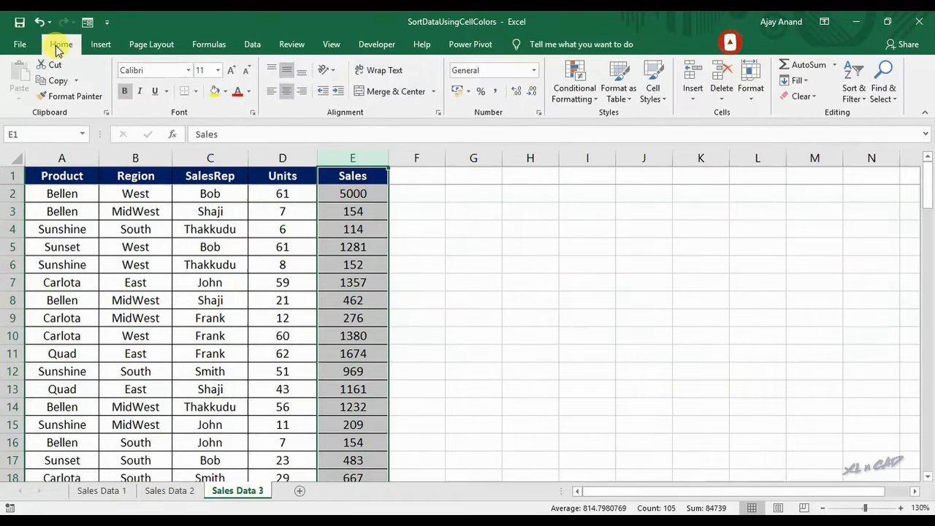
pyautogui.click(590, 92)
pyautogui.moveTo(589, 151)
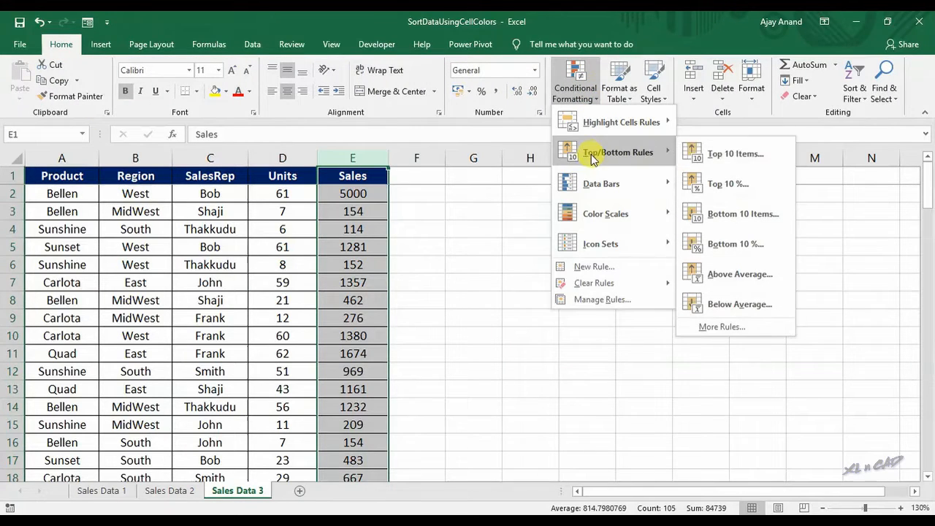
pyautogui.click(762, 161)
pyautogui.click(652, 322)
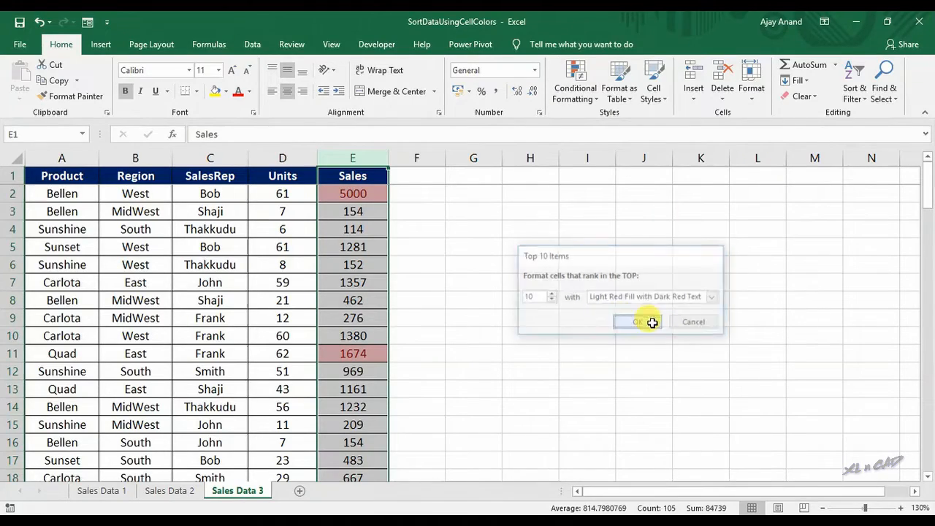
pyautogui.click(366, 193)
pyautogui.scroll(-20, 361, 317)
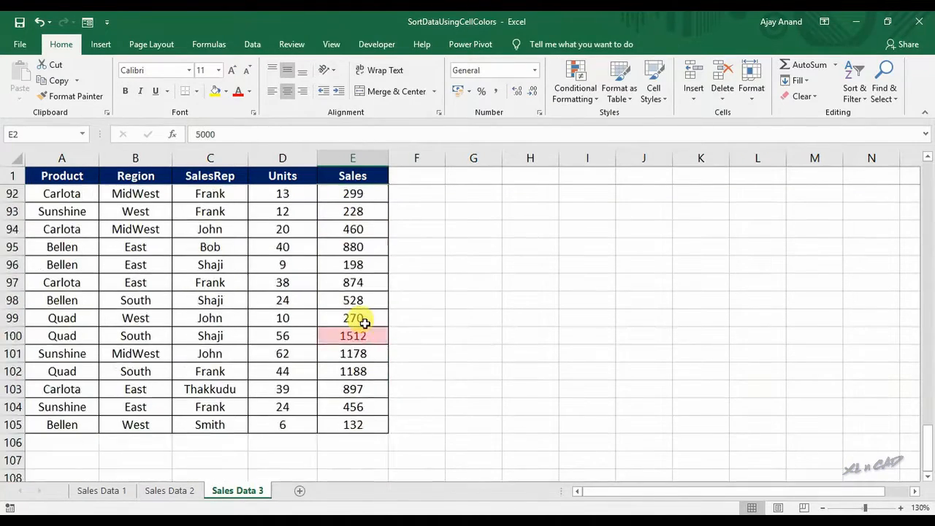
pyautogui.scroll(20, 364, 323)
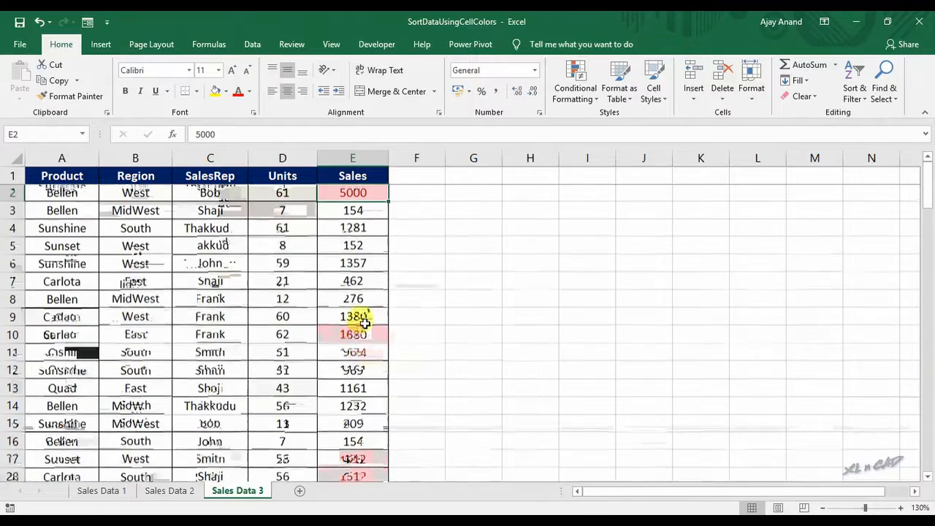
# Step: Highlight the bottom 10 items of the Sales column with Green Fill with Dark Green Text
pyautogui.click(353, 158)
pyautogui.click(576, 88)
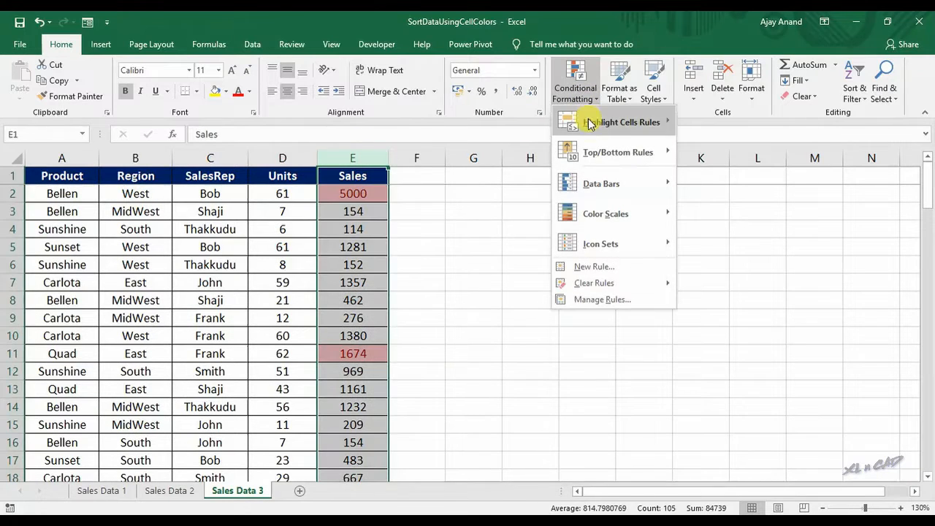
pyautogui.moveTo(610, 151)
pyautogui.click(768, 218)
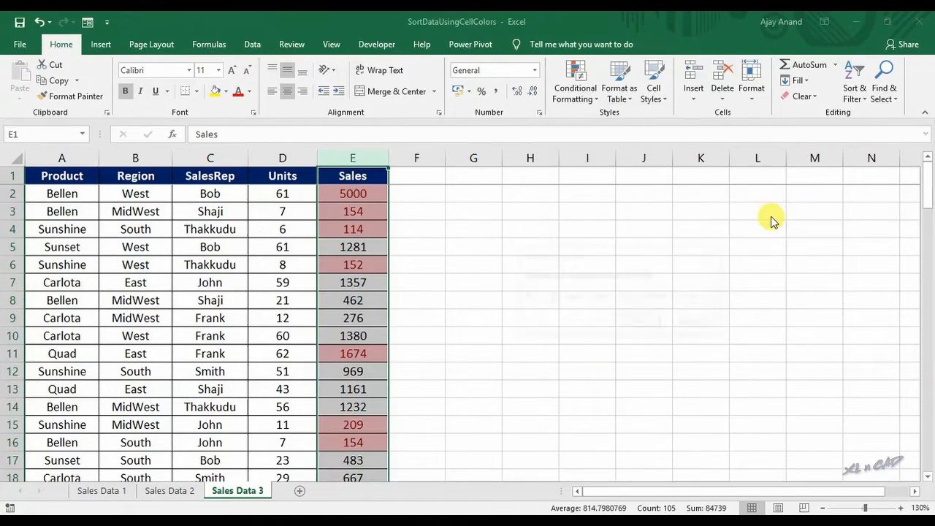
pyautogui.click(713, 298)
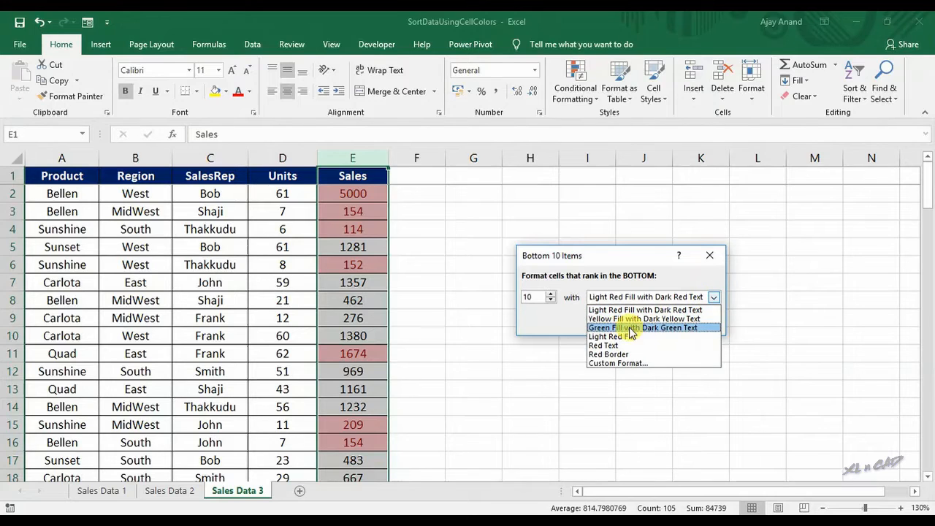
pyautogui.click(702, 328)
pyautogui.click(645, 324)
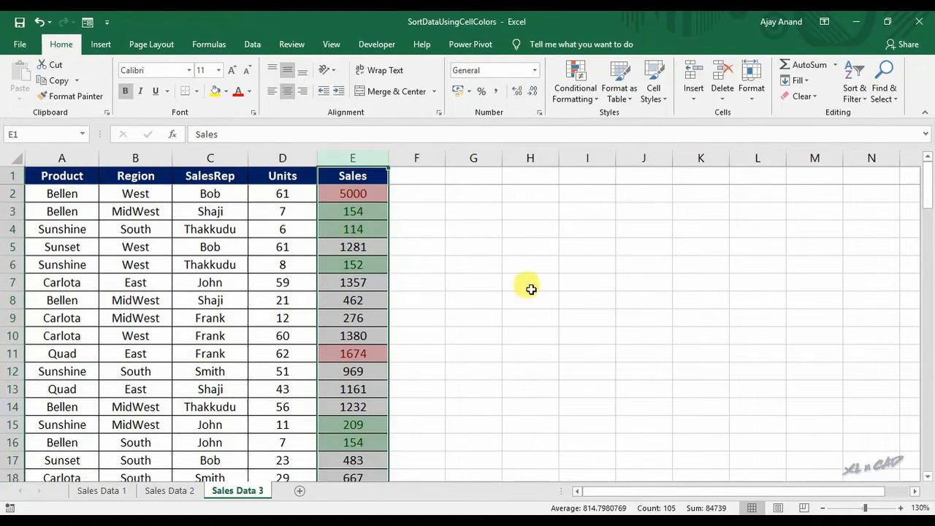
pyautogui.scroll(-20, 382, 242)
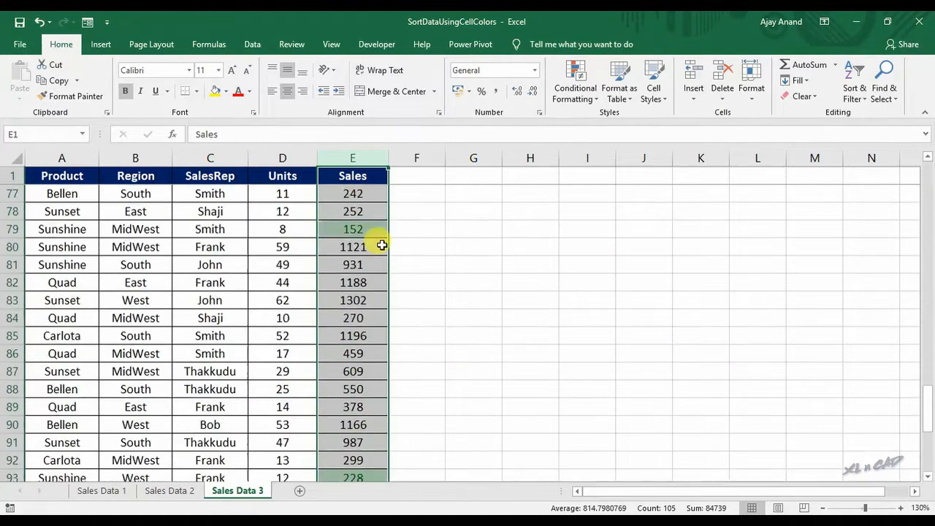
pyautogui.scroll(-7, 382, 246)
pyautogui.scroll(20, 382, 246)
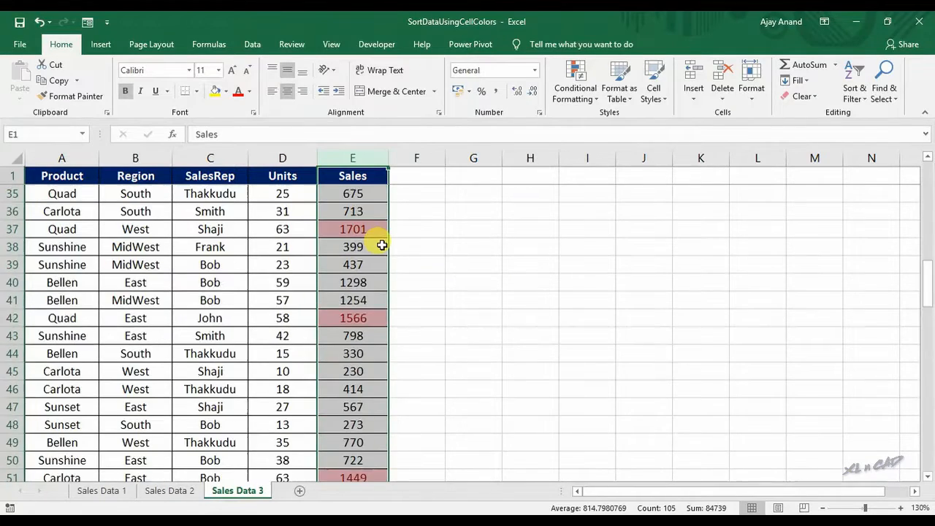
pyautogui.click(480, 246)
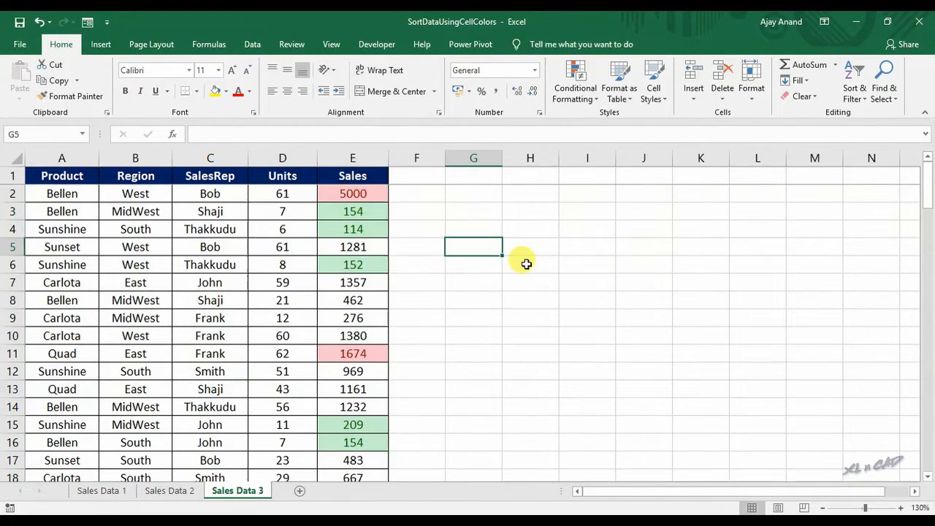
# Step: Start a custom sort of the table with a first level on Sales by Cell Color, with light red cells On Top
pyautogui.click(358, 229)
pyautogui.click(252, 43)
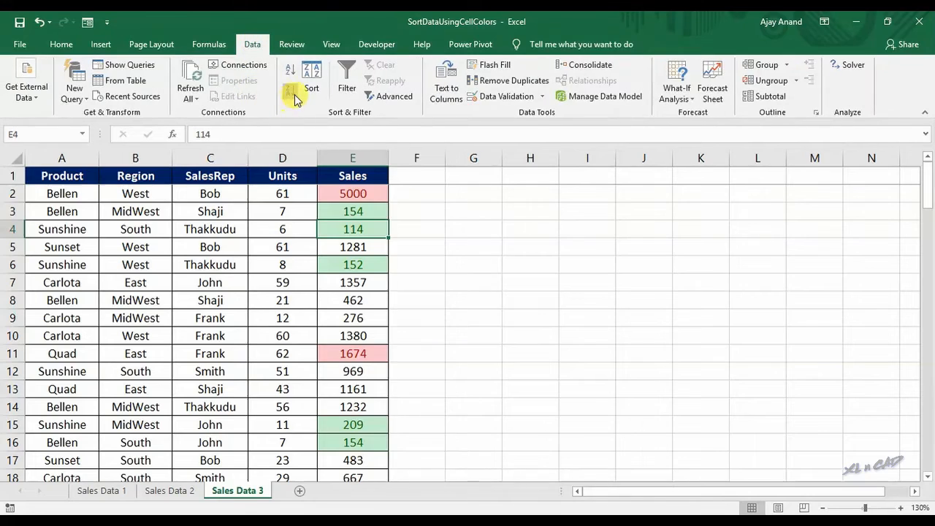
pyautogui.click(311, 84)
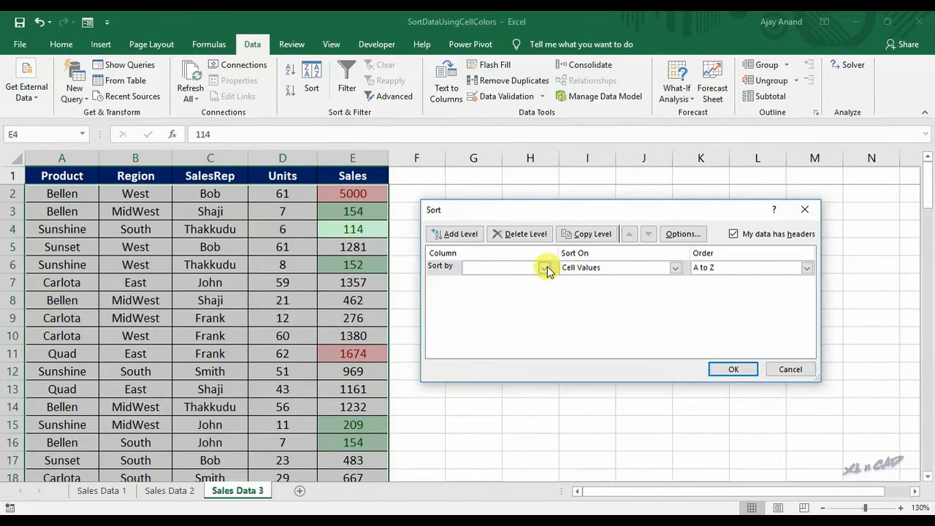
pyautogui.click(543, 270)
pyautogui.click(515, 317)
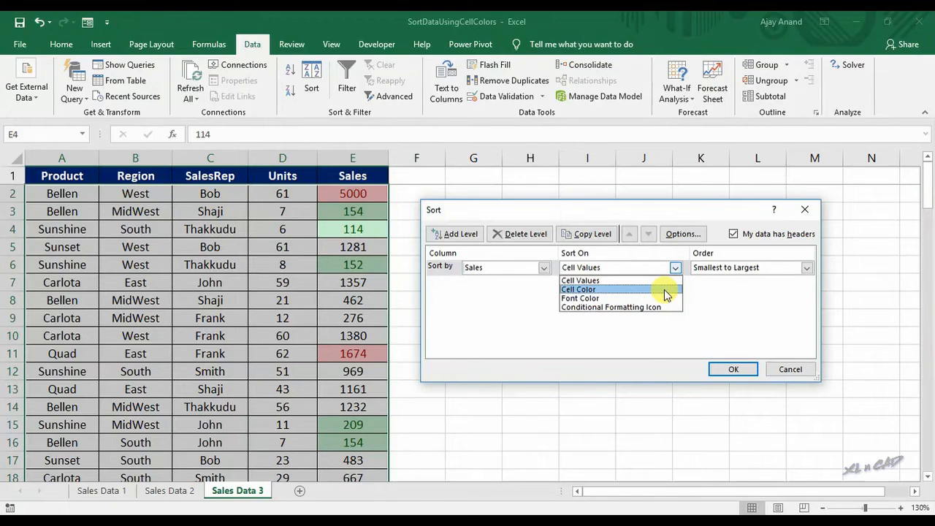
pyautogui.click(665, 290)
pyautogui.click(741, 270)
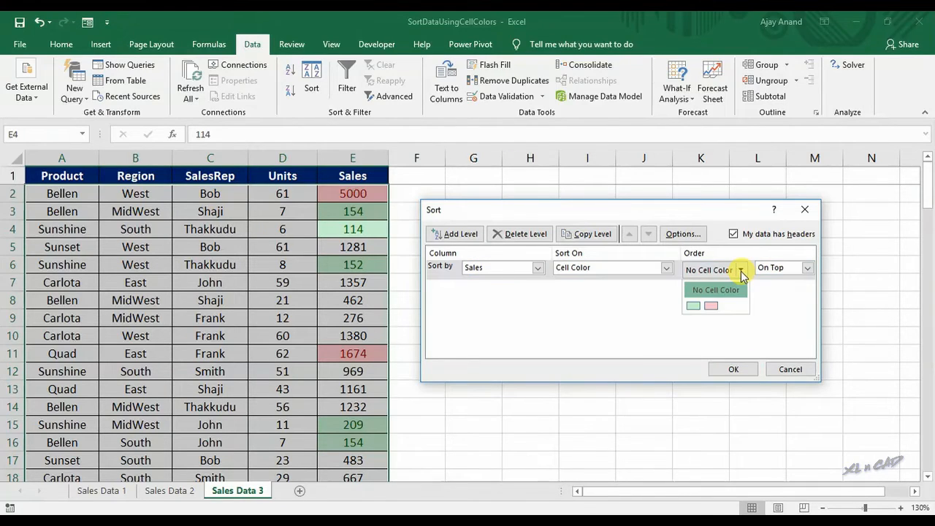
pyautogui.click(711, 306)
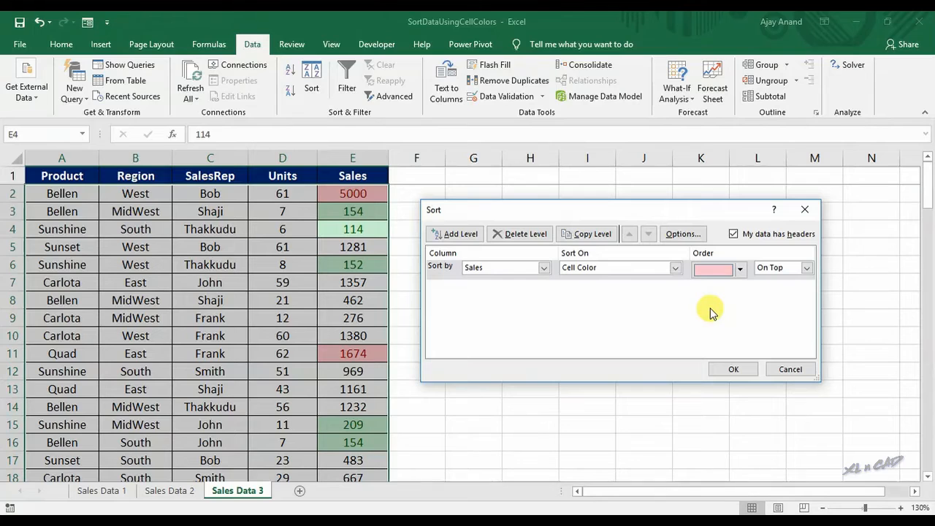
# Step: Copy the Sales level, set the copy's color to light green On Top, and apply the two-level sort
pyautogui.click(588, 234)
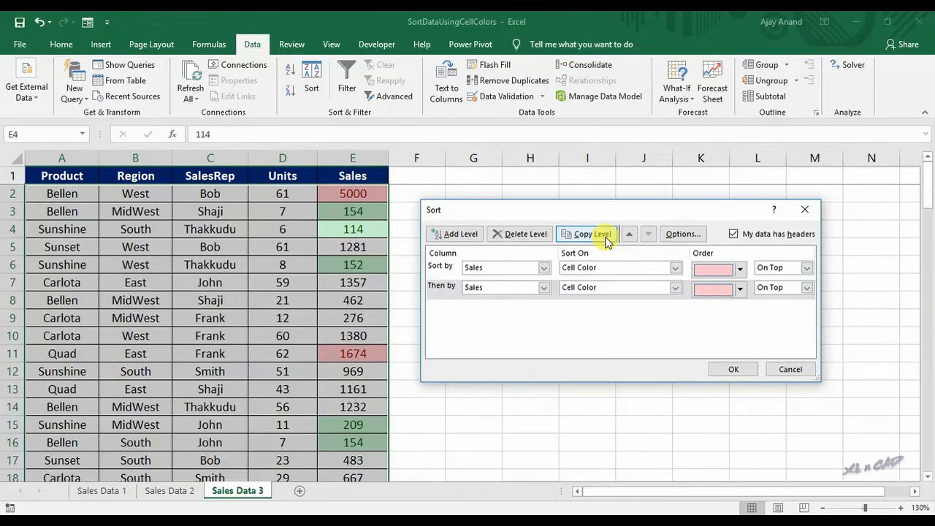
pyautogui.click(740, 291)
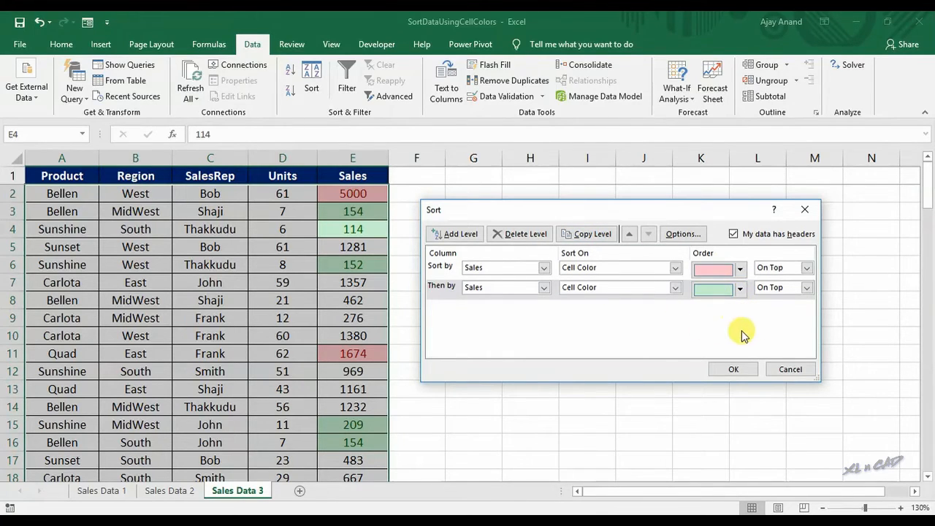
pyautogui.click(733, 369)
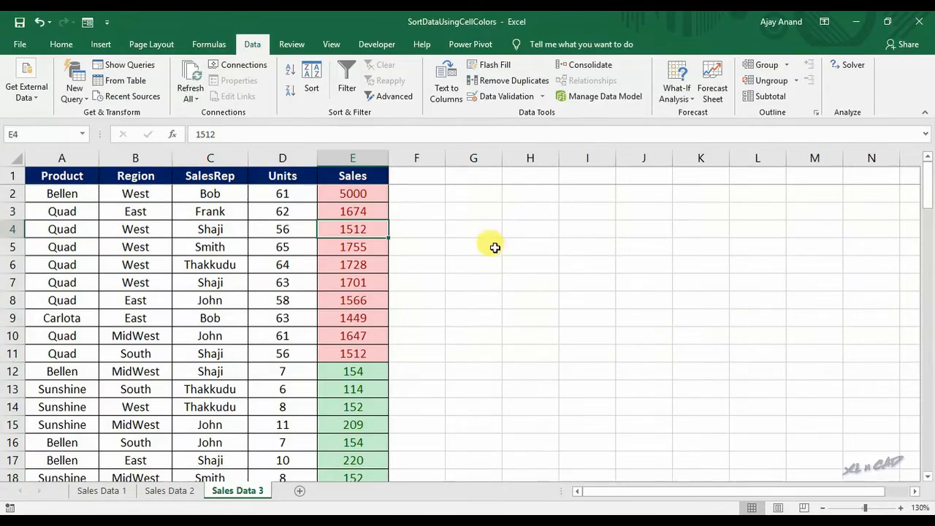
# Step: Examine the sorted Sales column, selecting the light red group E2:E11 and the green group E12:E21
pyautogui.scroll(-20, 494, 245)
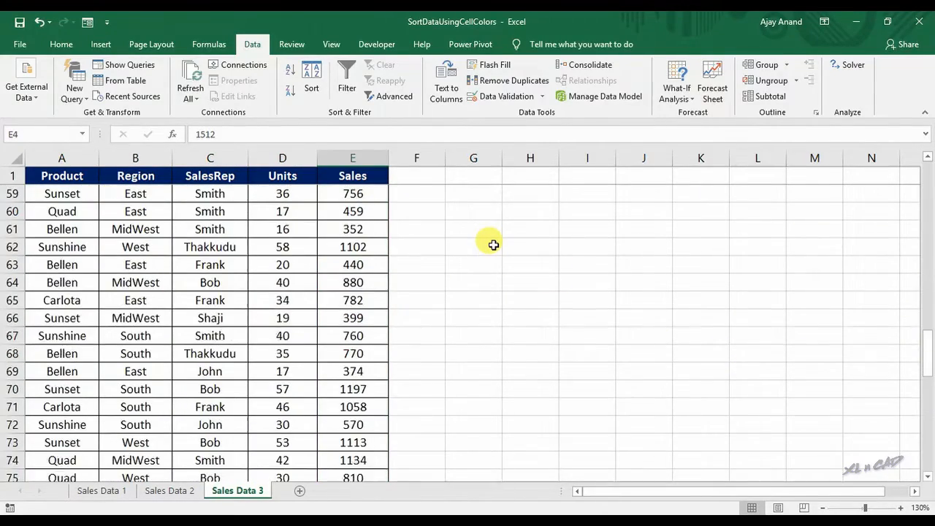
pyautogui.scroll(-9, 494, 244)
pyautogui.scroll(20, 494, 245)
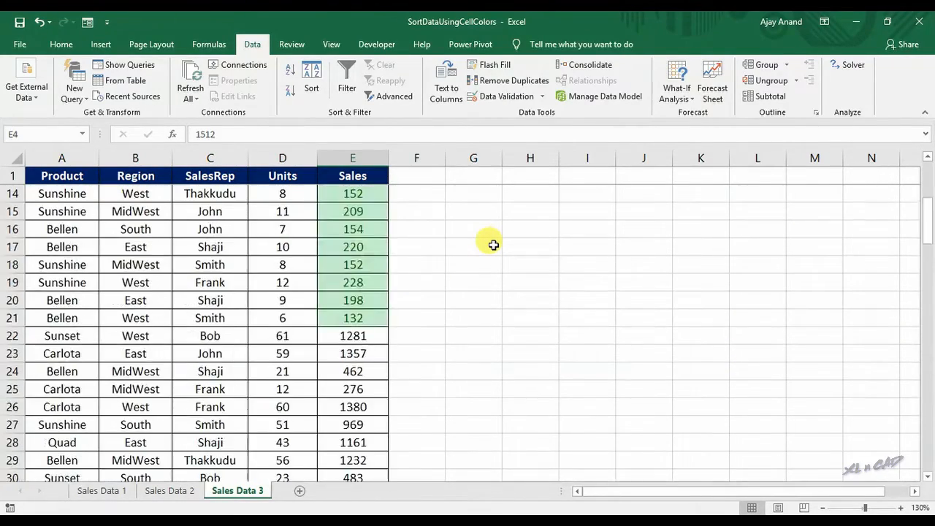
pyautogui.moveTo(353, 193); pyautogui.dragTo(370, 354)
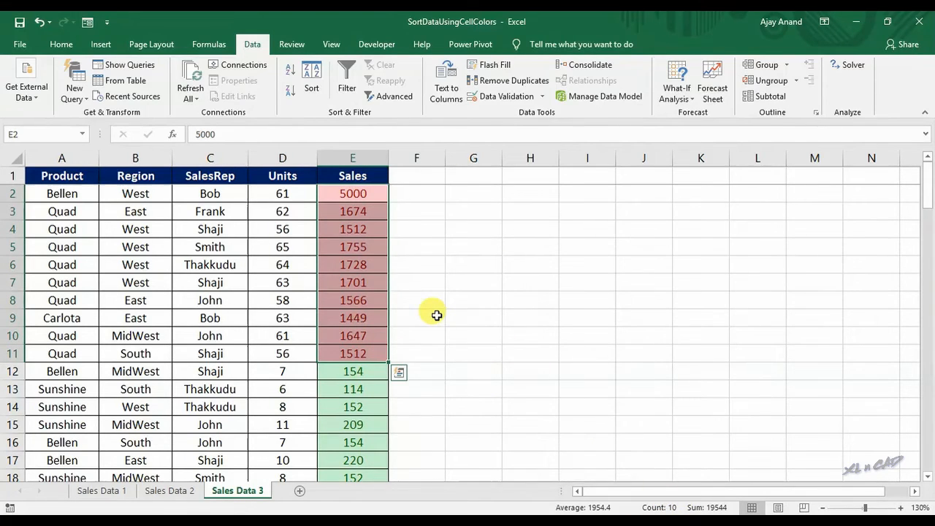
pyautogui.scroll(-3, 435, 315)
pyautogui.moveTo(367, 212); pyautogui.dragTo(369, 371)
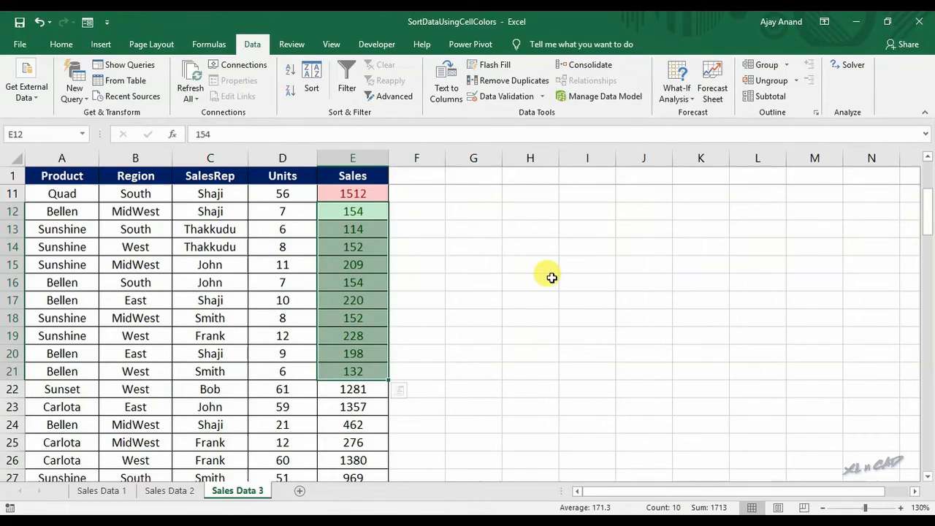
pyautogui.scroll(3, 551, 278)
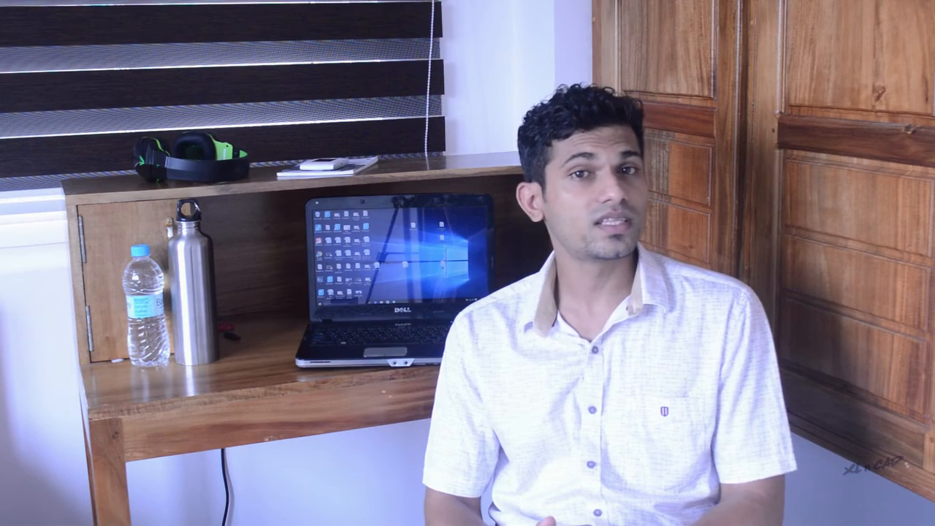